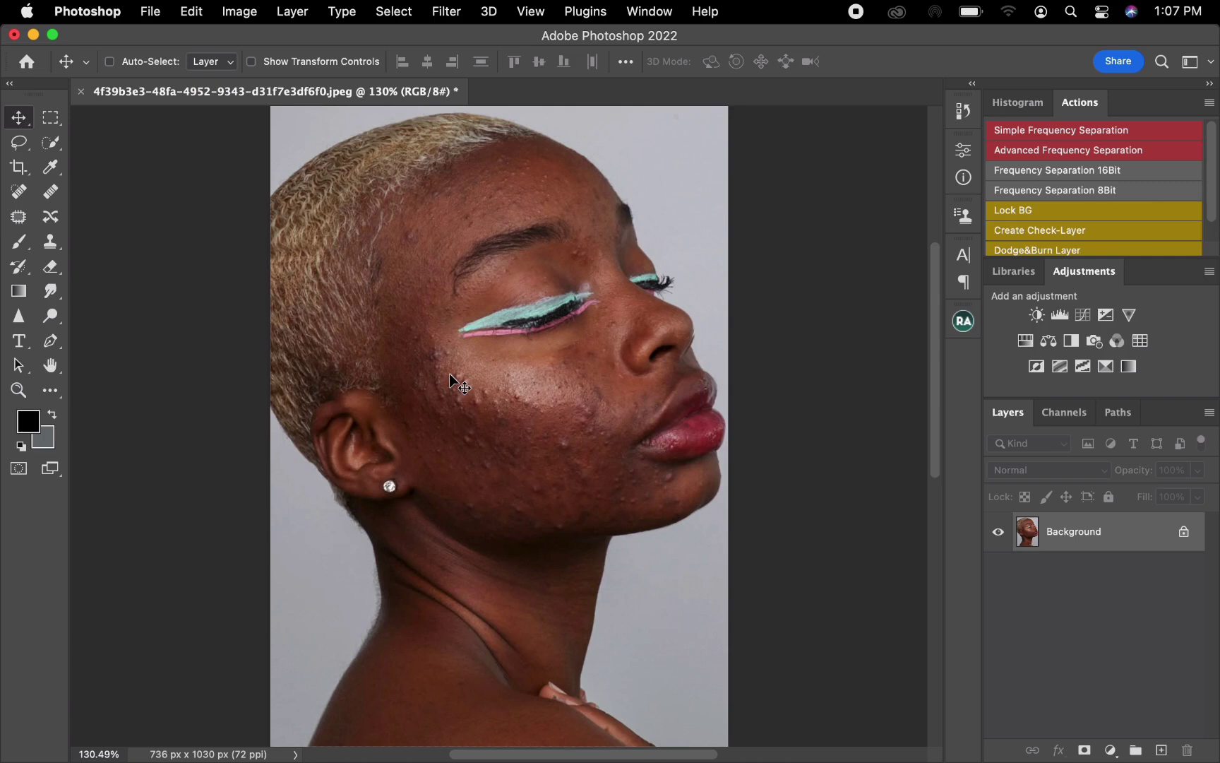
Duplicate the background layer and run the Frequency Separation 16Bit action on the copy
key(super+j)
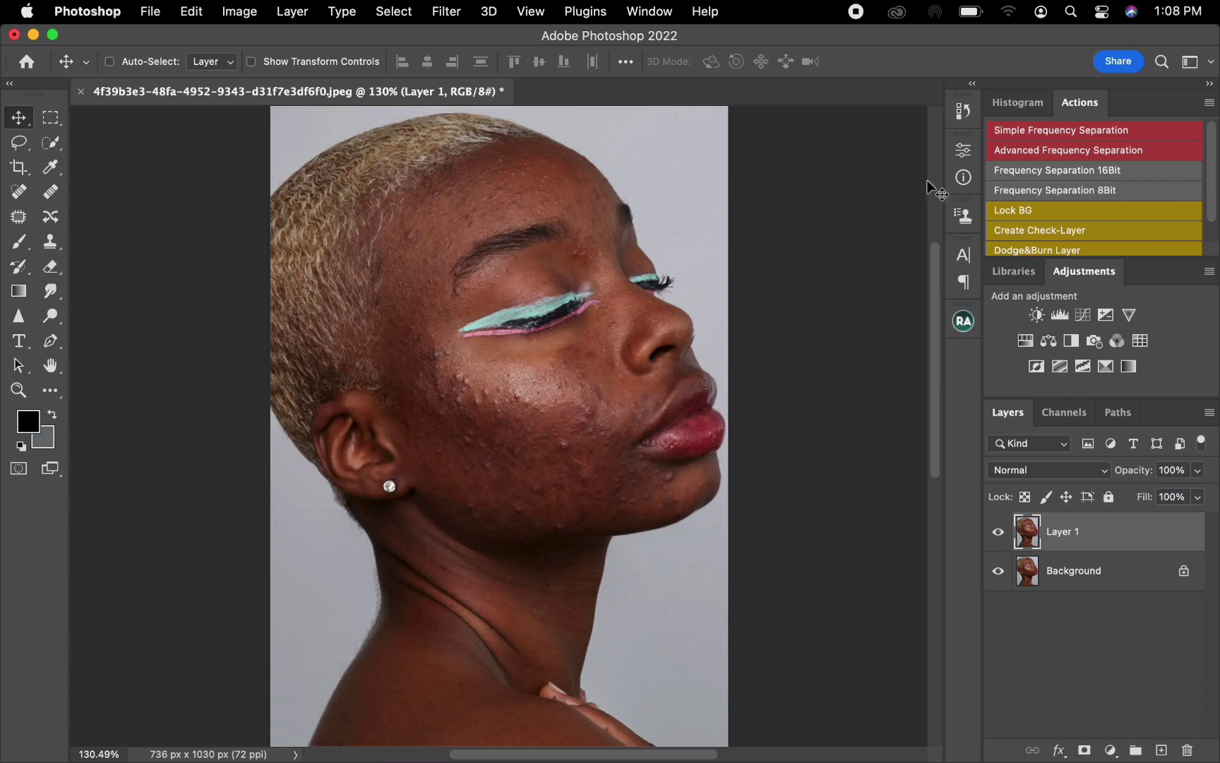
click(1030, 170)
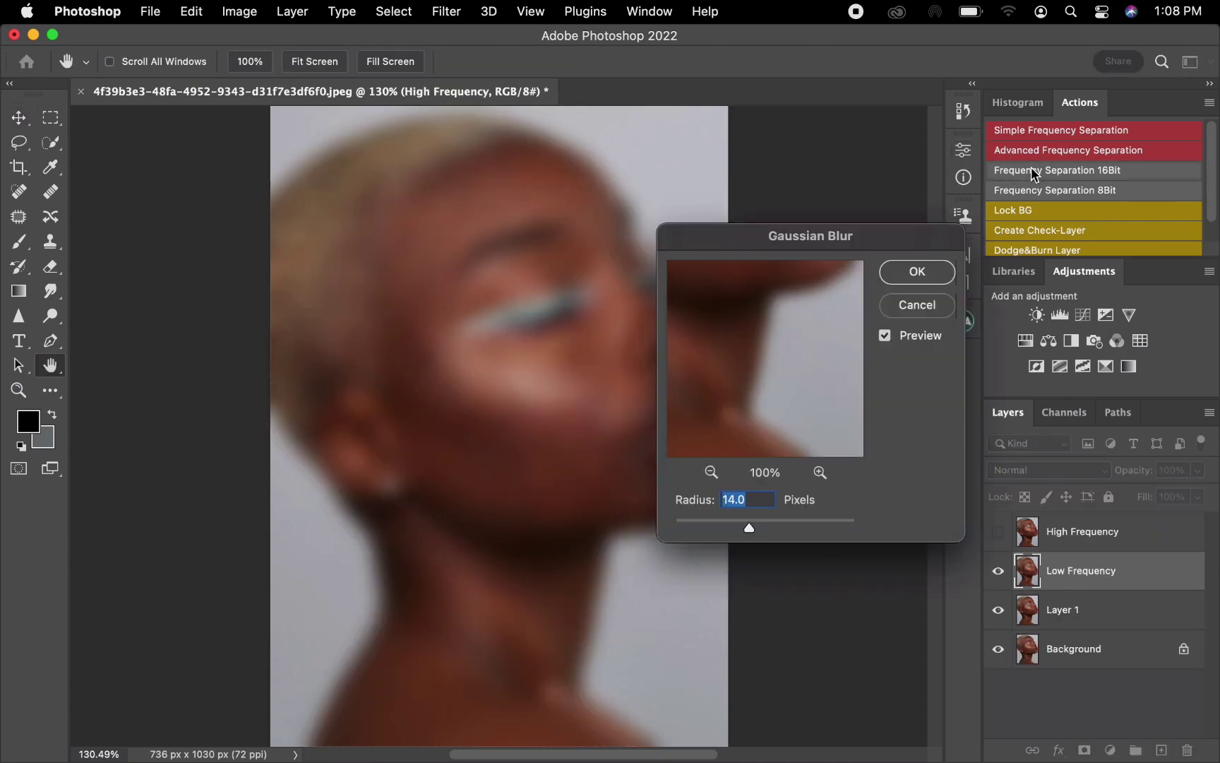
Apply the Low Frequency layer's Gaussian Blur with a radius of about 4.3 pixels
drag(784, 244, 801, 245)
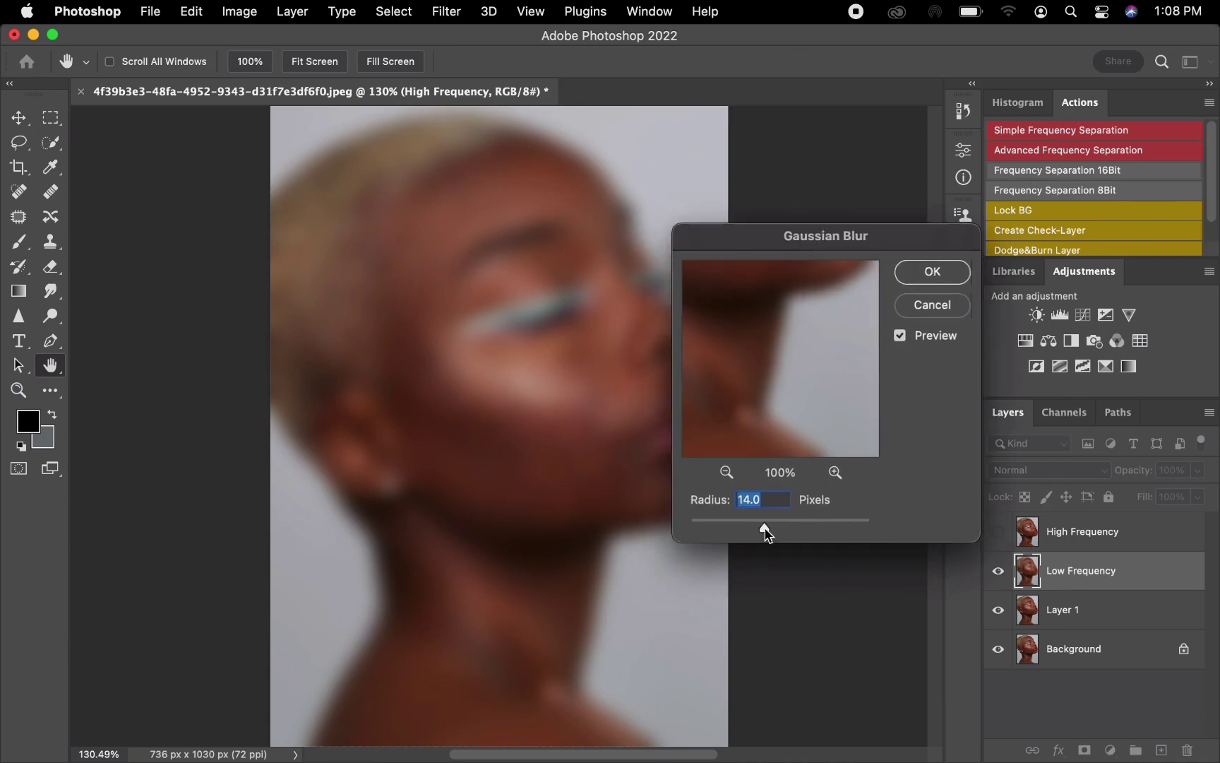
drag(764, 529, 654, 523)
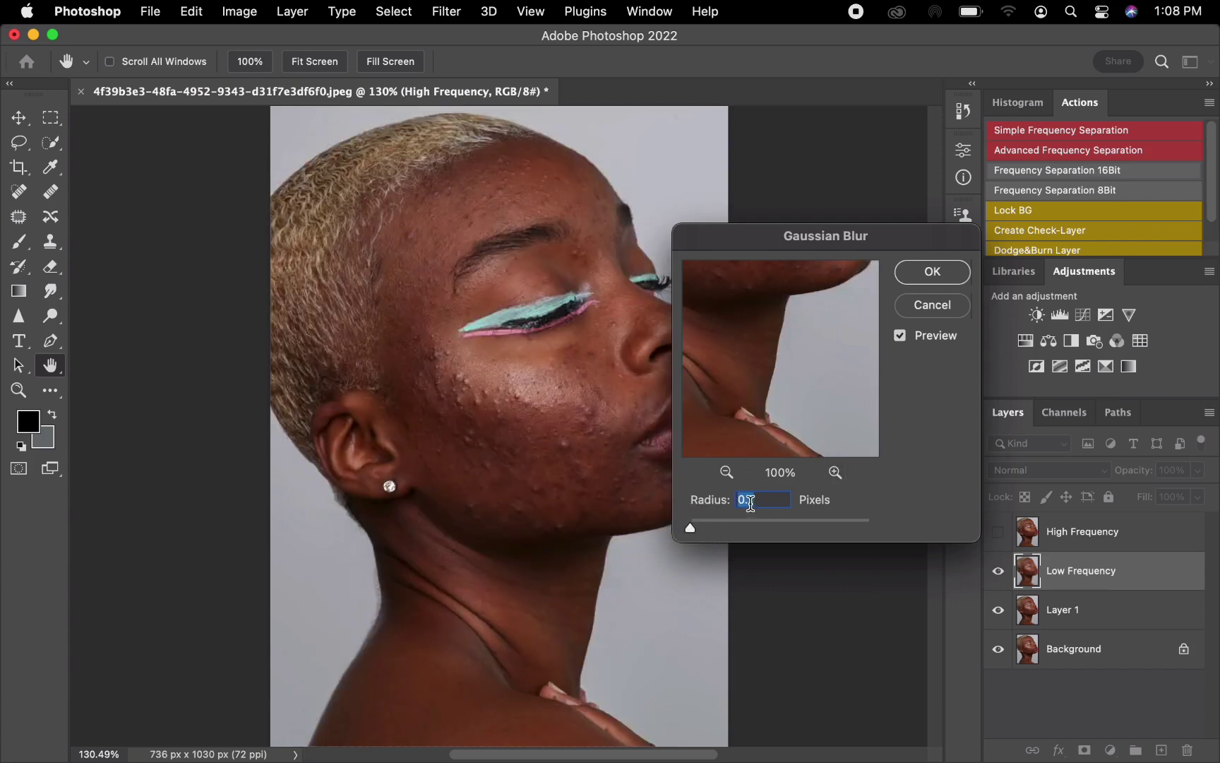
click(517, 396)
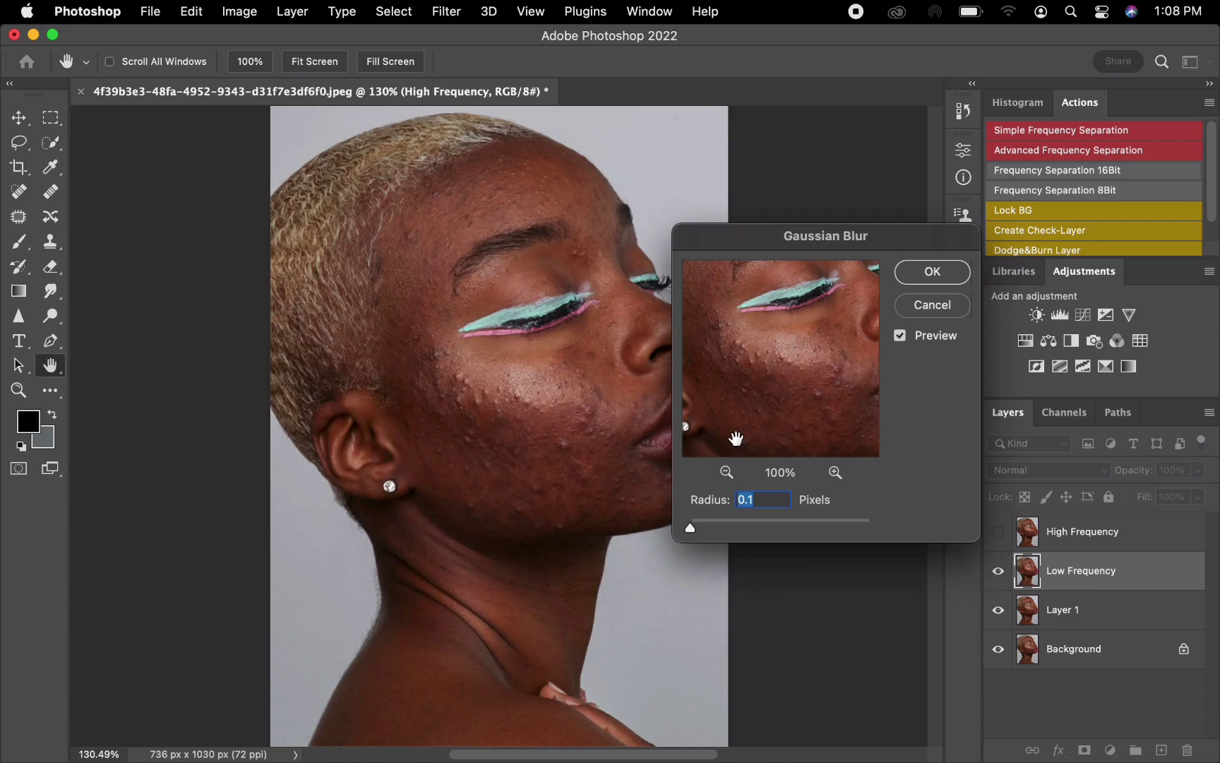
drag(690, 527, 735, 535)
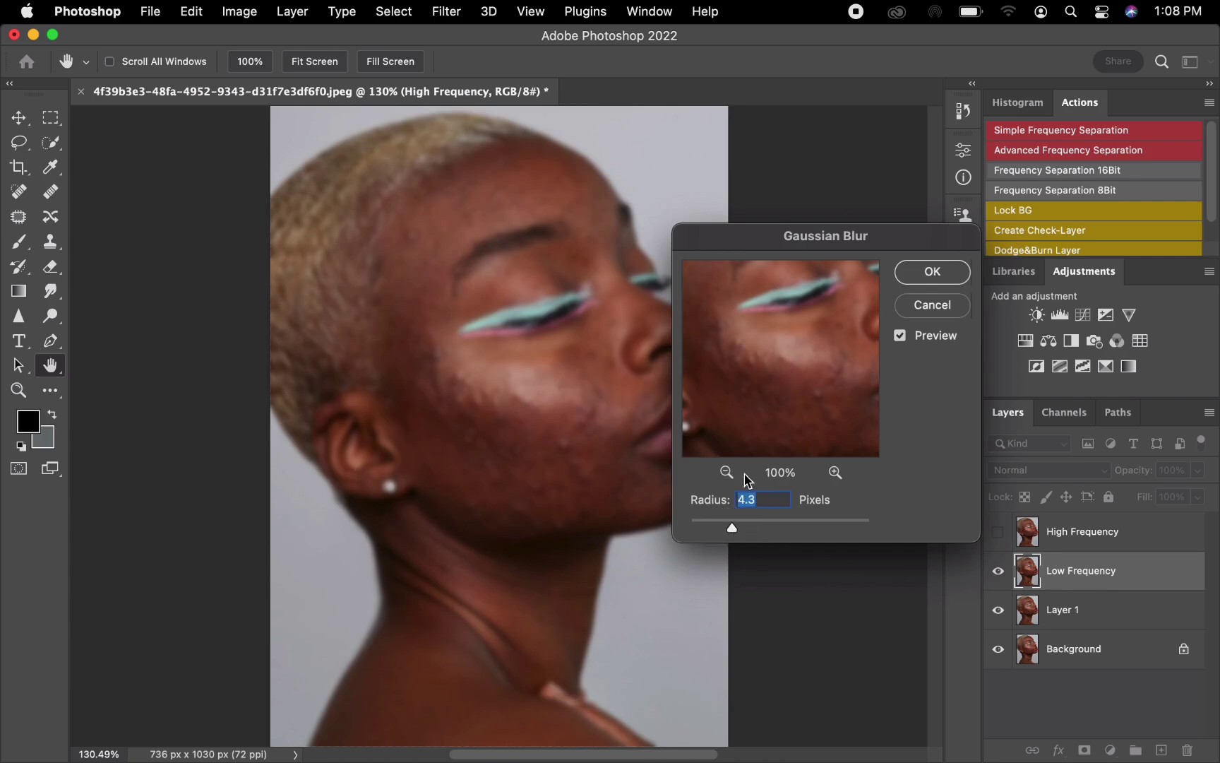
drag(733, 531, 735, 534)
click(930, 272)
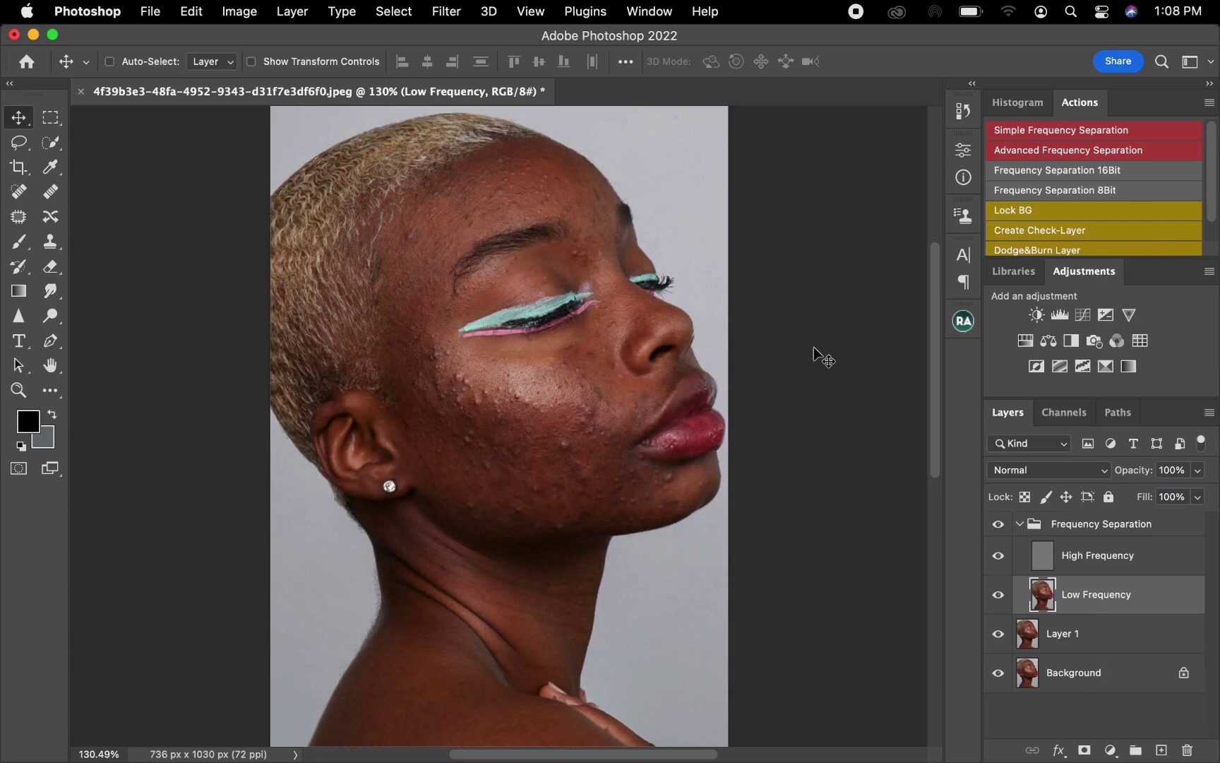
Target the Low Frequency layer with the Mixer Brush and clean the brush of its loaded colour
click(49, 393)
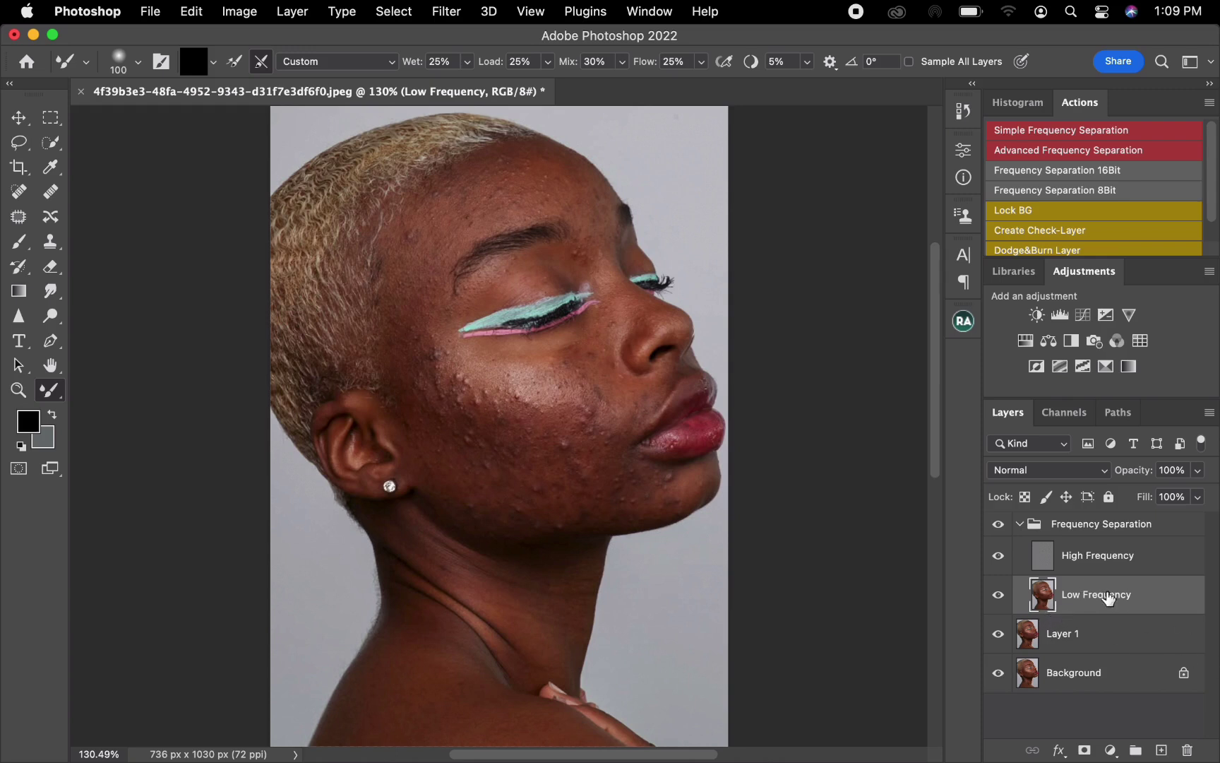
click(1086, 560)
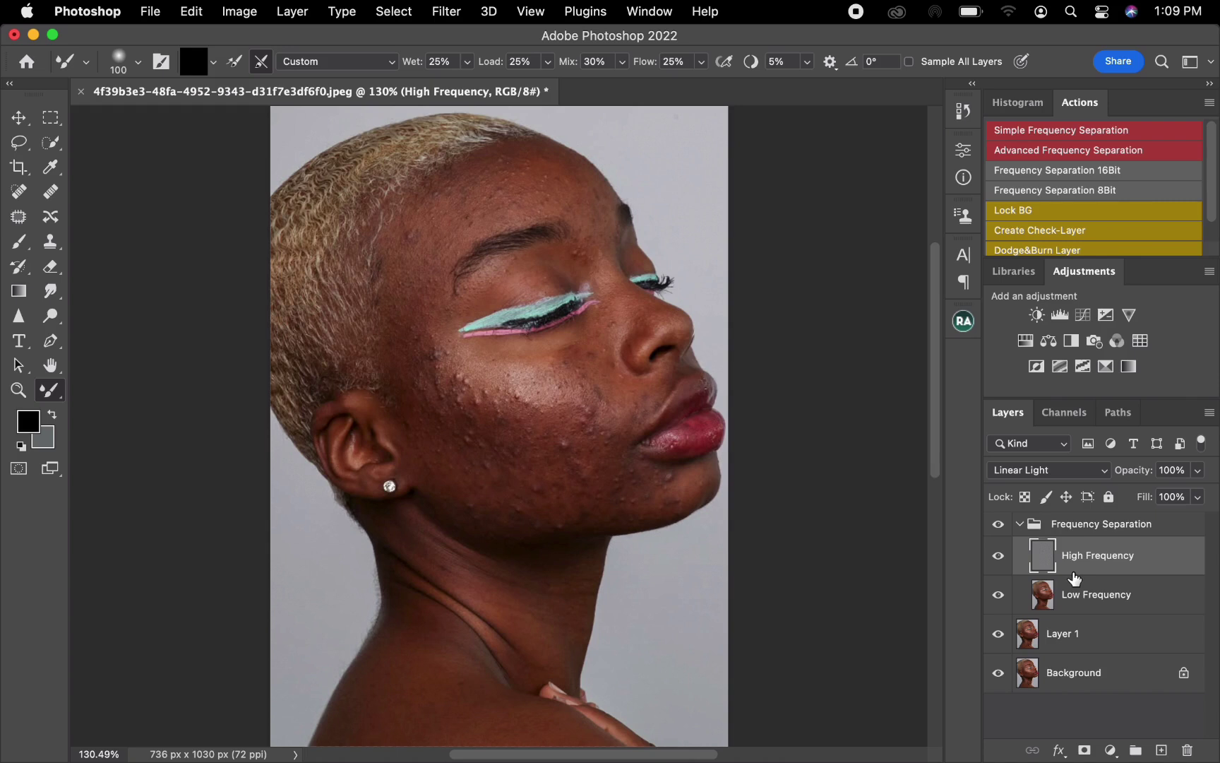
click(1081, 596)
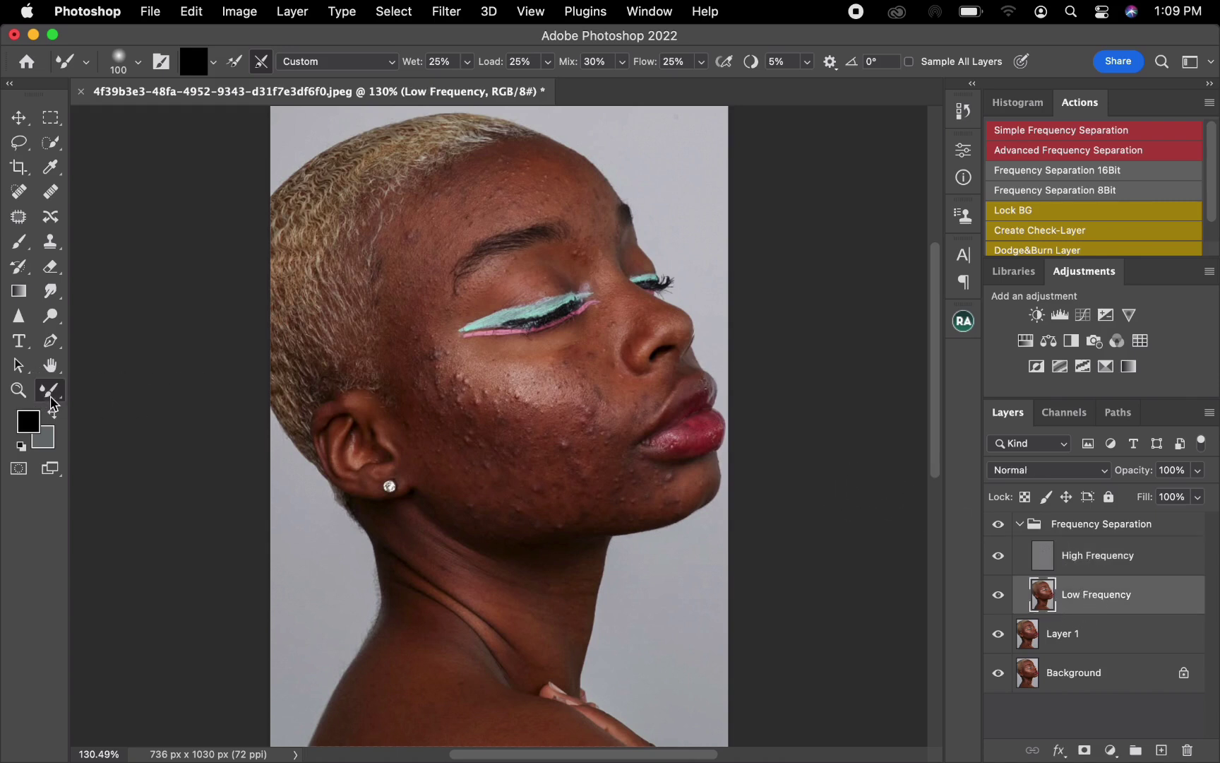
click(213, 62)
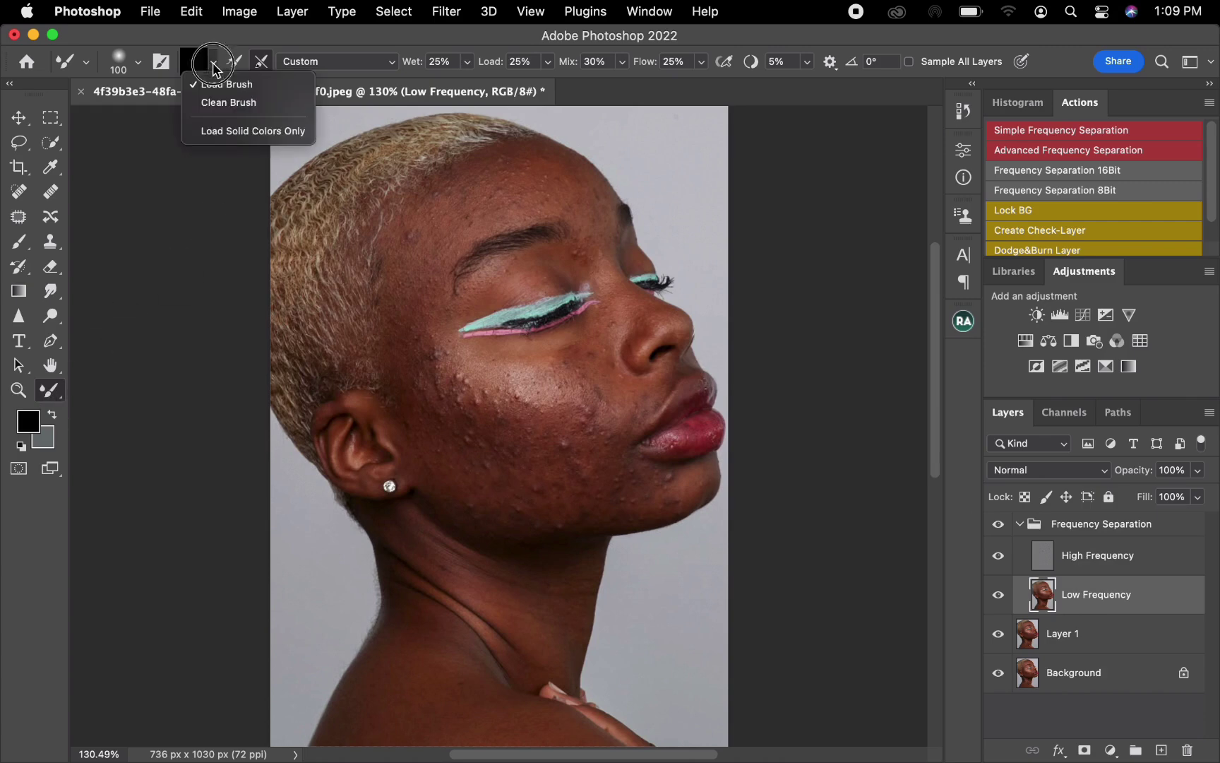
click(214, 103)
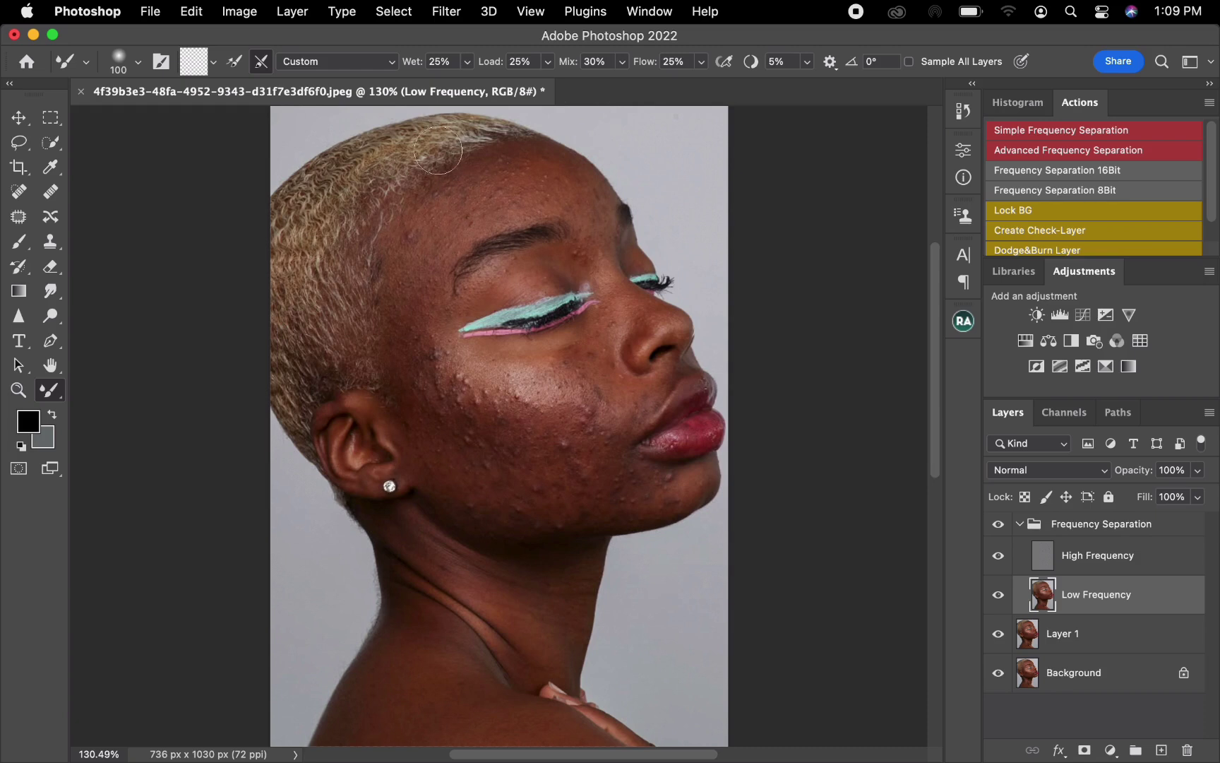
Blend the skin tones on the forehead, temple and cheek with the Mixer Brush and compare with the Frequency Separation group hidden
key(bracketleft)
key(bracketleft)
key(bracketleft)
mouse_move(561, 169)
mouse_down()
mouse_move(509, 163)
mouse_move(466, 182)
mouse_up()
key(bracketright)
mouse_move(562, 198)
mouse_down()
mouse_move(585, 203)
mouse_move(583, 189)
mouse_move(541, 168)
mouse_up()
mouse_move(435, 202)
mouse_down()
mouse_move(409, 247)
mouse_move(528, 197)
mouse_move(510, 195)
mouse_move(566, 193)
mouse_move(539, 181)
mouse_up()
key(bracketright)
mouse_move(423, 260)
mouse_down()
mouse_move(407, 305)
mouse_move(427, 366)
mouse_move(410, 331)
mouse_move(410, 353)
mouse_move(486, 377)
mouse_move(482, 351)
mouse_move(556, 360)
mouse_move(598, 342)
mouse_move(598, 329)
mouse_move(458, 390)
mouse_move(416, 393)
mouse_move(420, 426)
mouse_move(448, 440)
mouse_move(467, 421)
mouse_up()
key(bracketright)
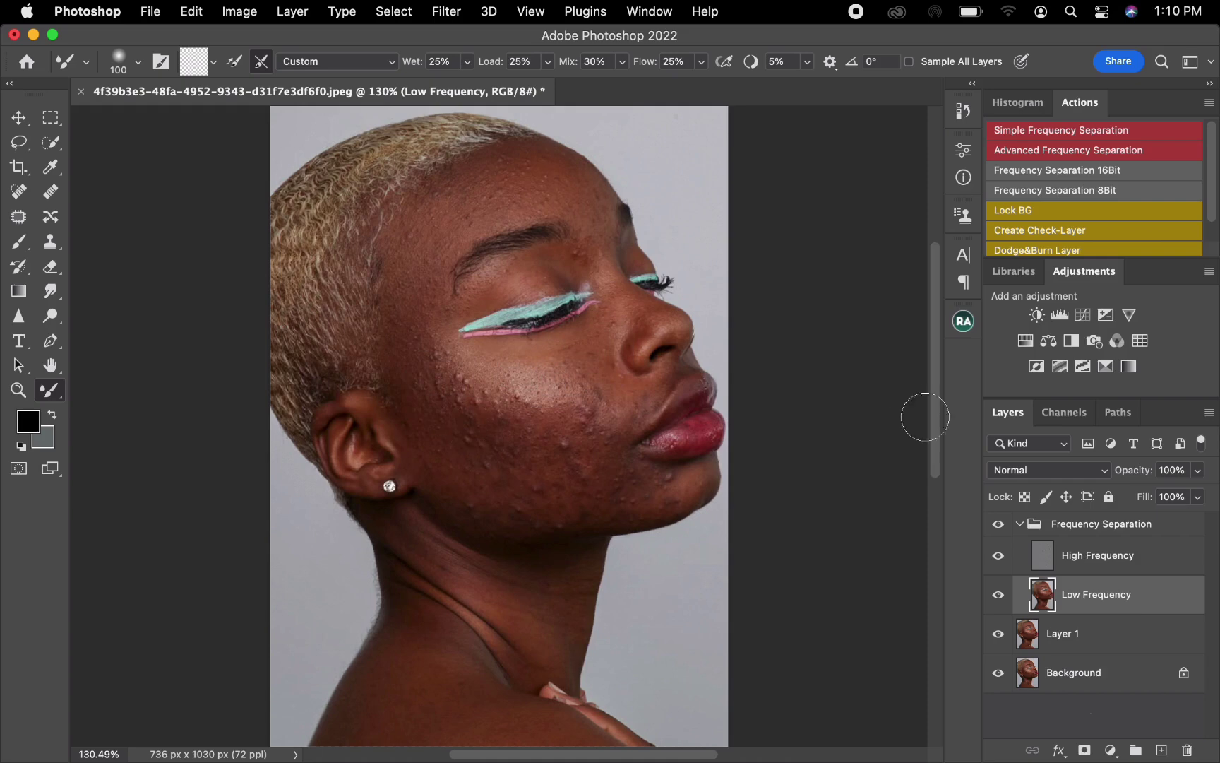
click(998, 524)
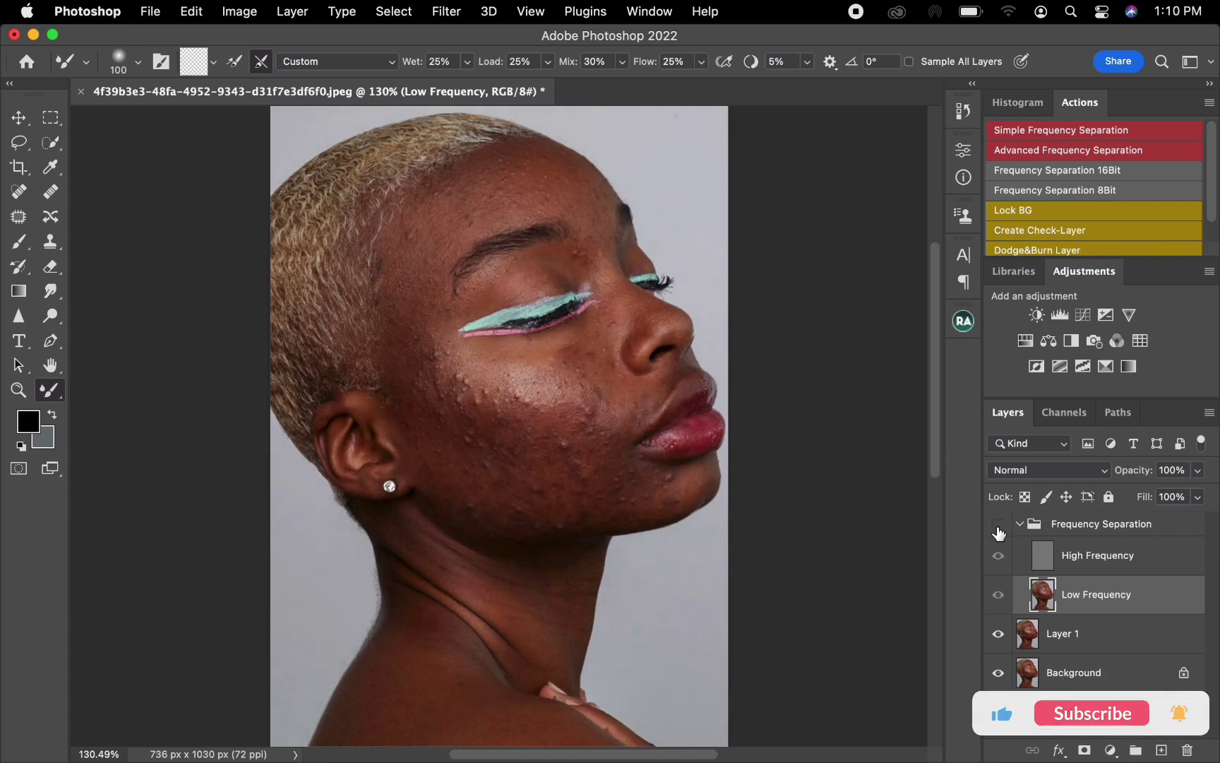
click(997, 524)
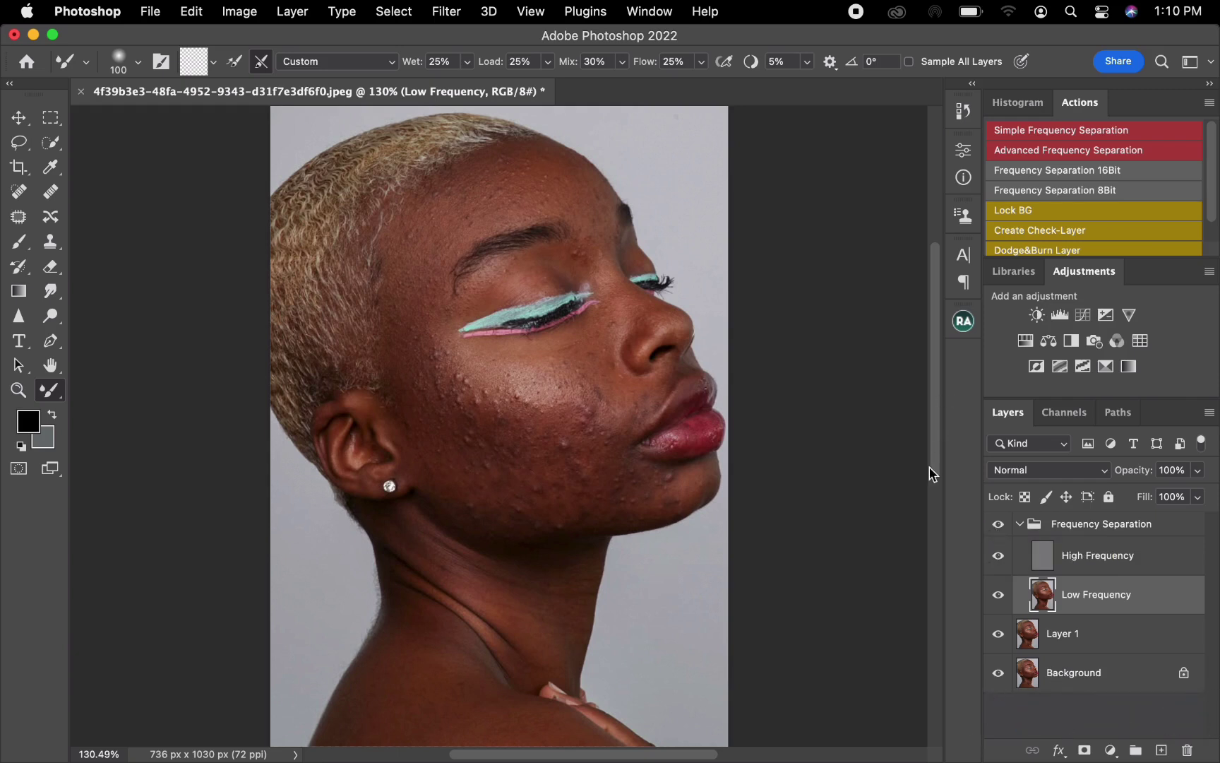
On the High Frequency layer, clone clean skin texture over blemishes above the near eyebrow and towards the temple hairline, using brush size 10
click(1076, 569)
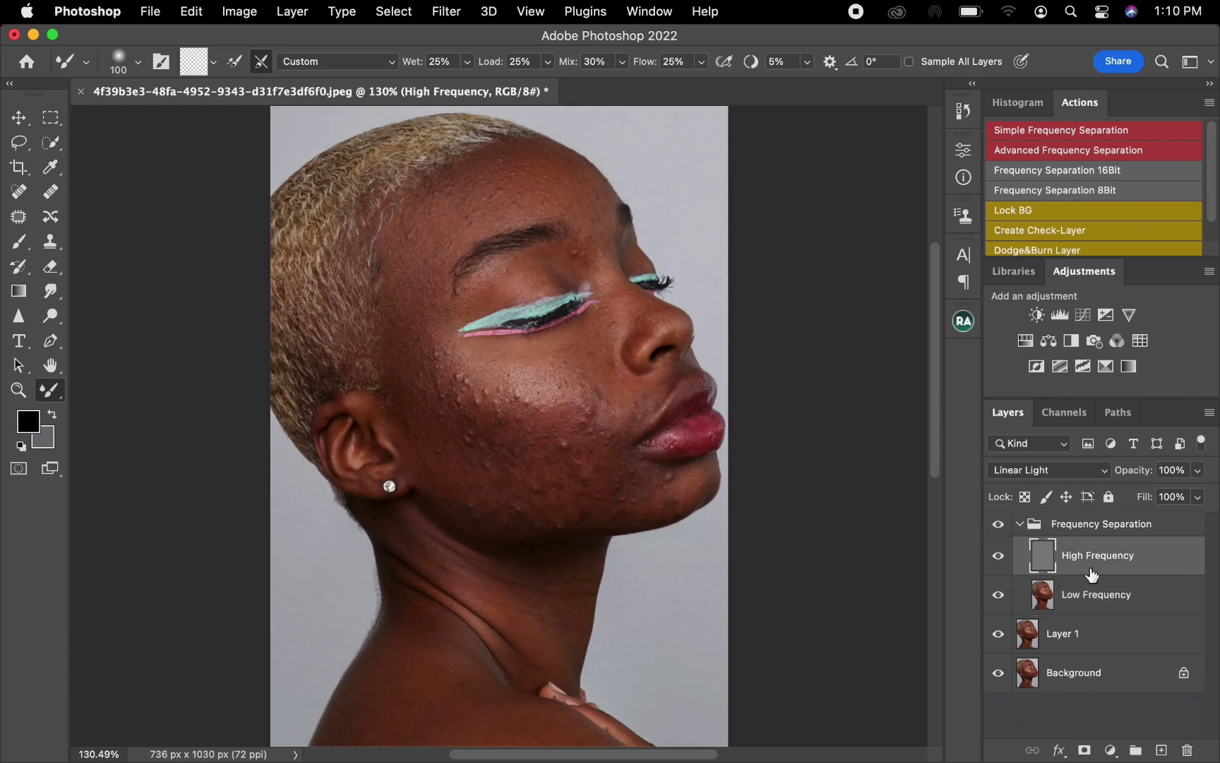
click(51, 243)
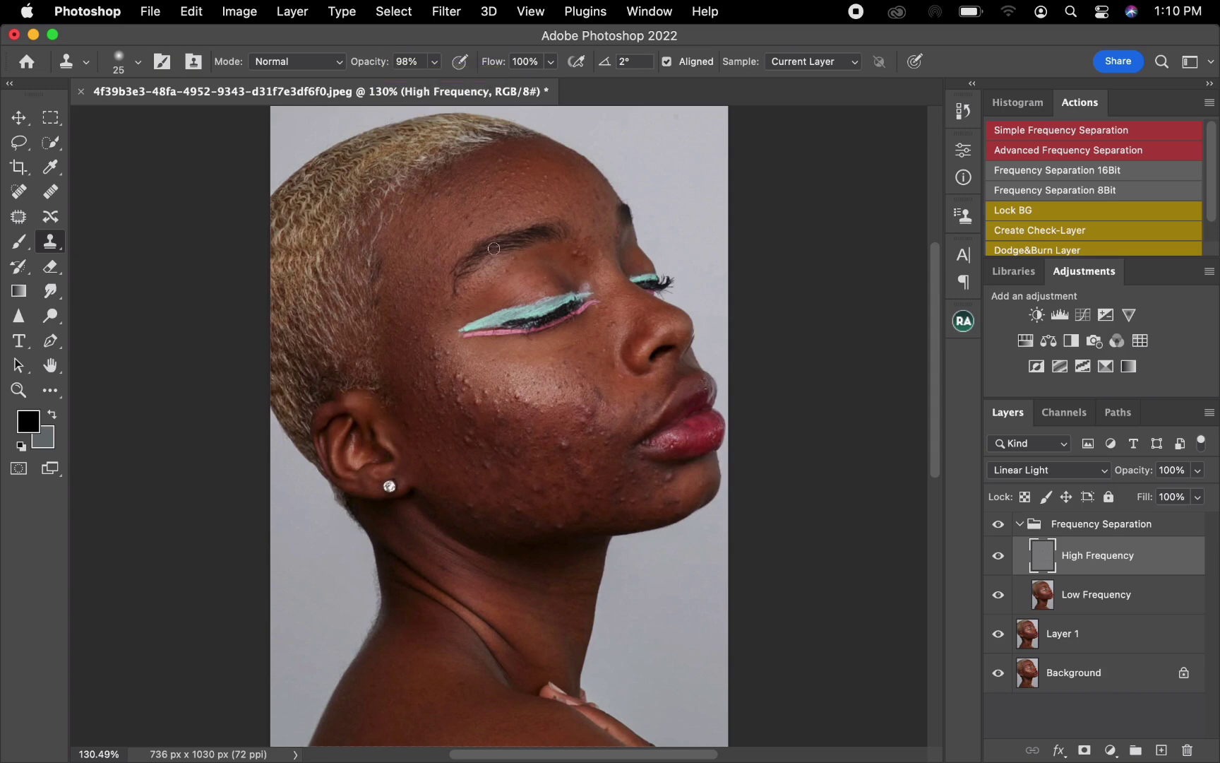
key(super+plus)
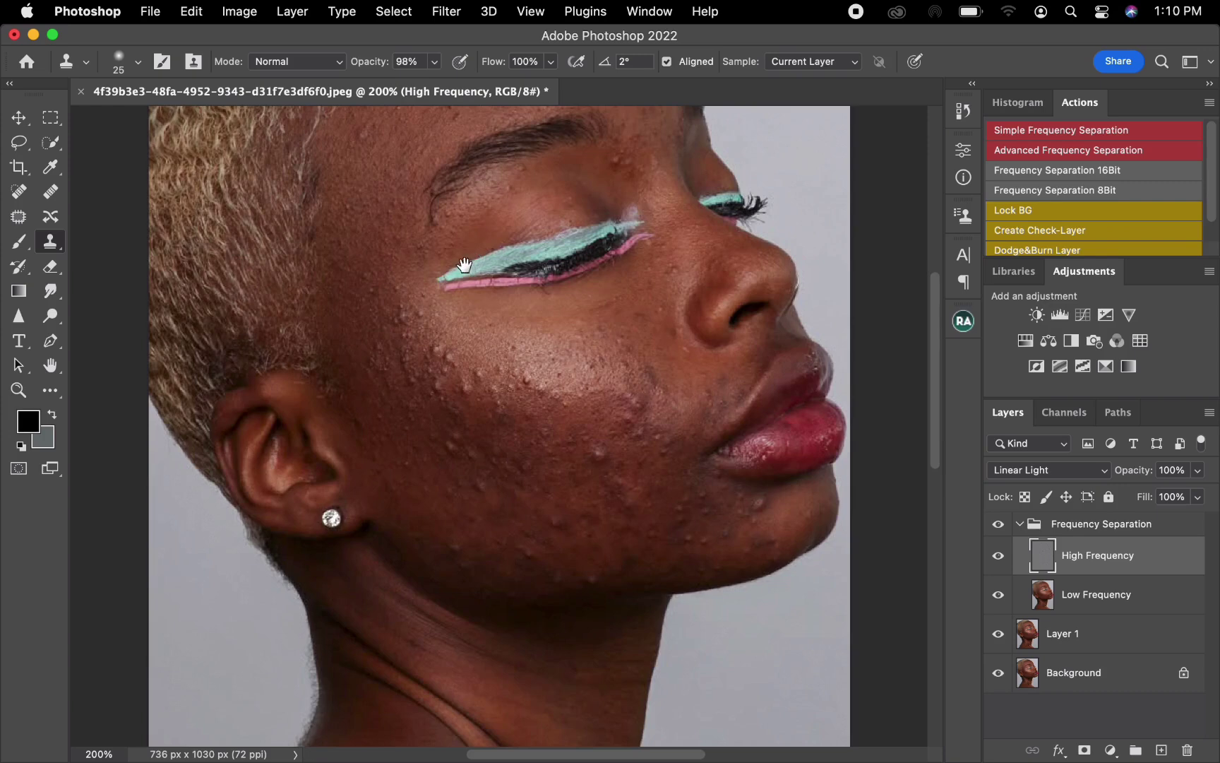
drag(471, 254, 438, 416)
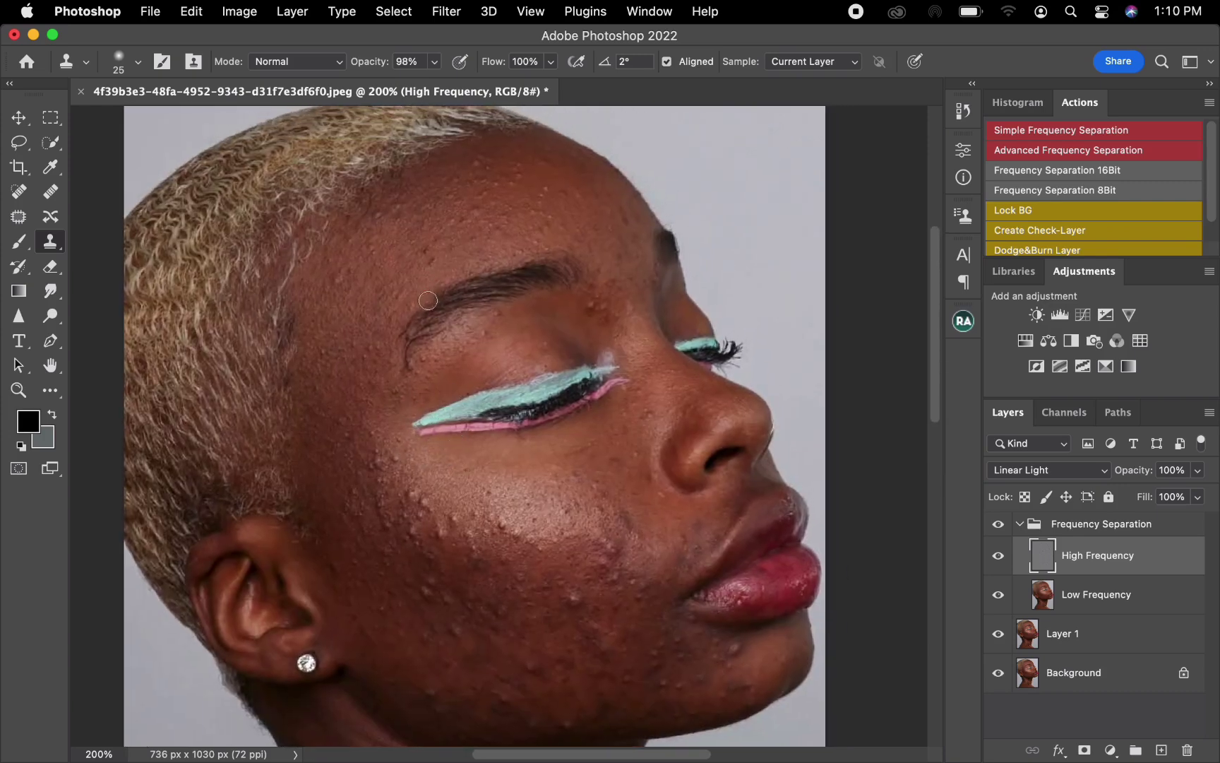
key(bracketleft)
alt+click(423, 254)
click(415, 256)
mouse_move(368, 246)
mouse_down()
mouse_move(380, 217)
mouse_move(410, 241)
mouse_move(427, 221)
mouse_move(442, 228)
mouse_move(436, 240)
mouse_move(462, 233)
mouse_move(477, 199)
mouse_move(464, 217)
mouse_move(476, 208)
mouse_move(454, 190)
mouse_move(432, 223)
mouse_move(428, 202)
mouse_move(384, 210)
mouse_up()
alt+click(352, 245)
alt+click(416, 245)
alt+click(488, 213)
alt+click(476, 206)
alt+click(466, 201)
click(431, 224)
alt+click(424, 225)
click(428, 203)
alt+click(414, 218)
alt+click(322, 255)
drag(330, 269, 353, 272)
alt+click(354, 253)
Clone Stamp the bumps along the upper forehead below the hairline with nearby clean skin texture
alt+click(522, 204)
drag(544, 197, 541, 194)
alt+click(539, 183)
alt+click(516, 193)
click(522, 173)
alt+click(493, 193)
click(502, 180)
alt+click(501, 183)
click(522, 164)
alt+click(488, 188)
click(497, 178)
alt+click(489, 168)
click(474, 182)
alt+click(485, 184)
click(460, 178)
click(480, 161)
alt+click(437, 217)
click(431, 187)
alt+click(427, 197)
click(393, 201)
alt+click(387, 229)
drag(390, 212, 397, 210)
Clone Stamp the blemishes in the middle of the forehead, above the near eyebrow's arch
alt+click(448, 249)
click(450, 237)
alt+click(468, 221)
click(457, 219)
click(471, 242)
alt+click(480, 228)
click(466, 233)
alt+click(500, 222)
click(473, 226)
alt+click(499, 208)
alt+click(493, 198)
click(487, 199)
click(480, 198)
alt+click(463, 218)
click(491, 229)
alt+click(505, 228)
alt+click(515, 221)
alt+click(488, 226)
click(475, 235)
click(469, 228)
alt+click(474, 226)
click(466, 215)
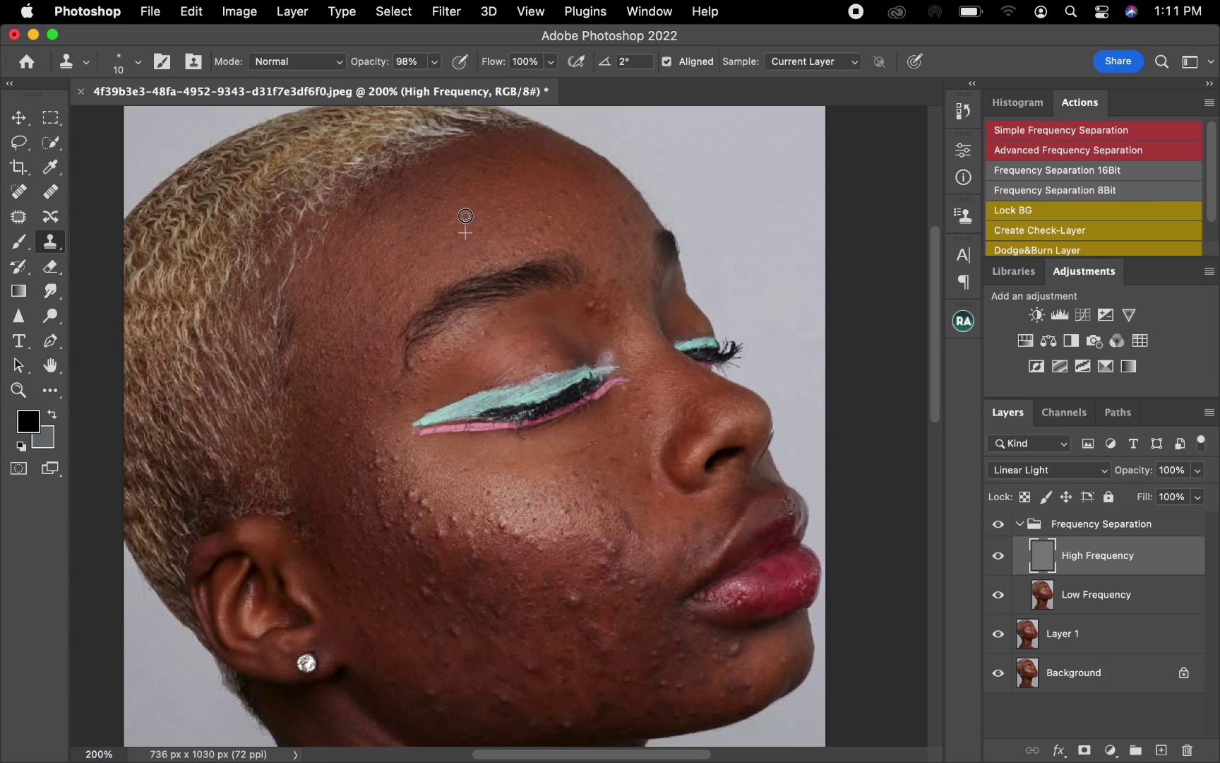
Clone Stamp the remaining spots on the front of the forehead, above the near eyebrow's inner end
alt+click(520, 223)
click(539, 233)
click(541, 214)
click(533, 222)
click(527, 237)
alt+click(550, 225)
mouse_move(561, 230)
mouse_down()
mouse_move(564, 202)
mouse_move(576, 204)
mouse_up()
alt+click(535, 193)
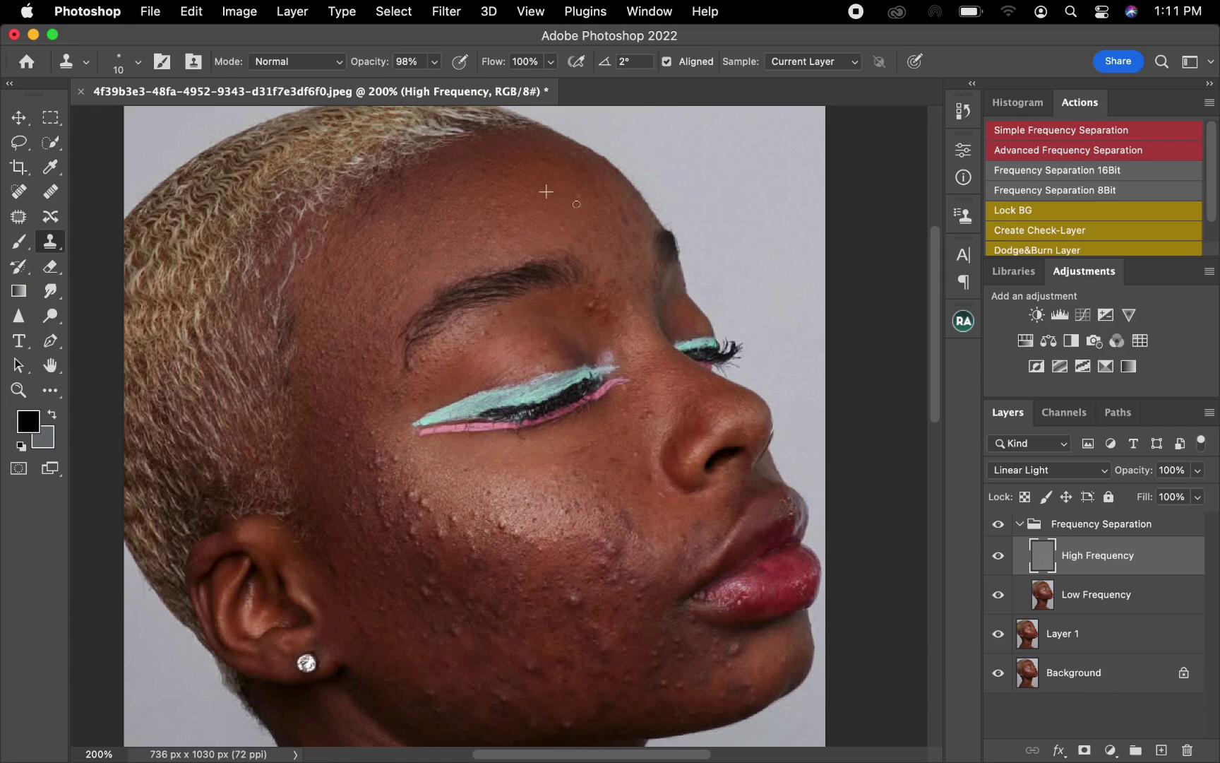
alt+click(517, 203)
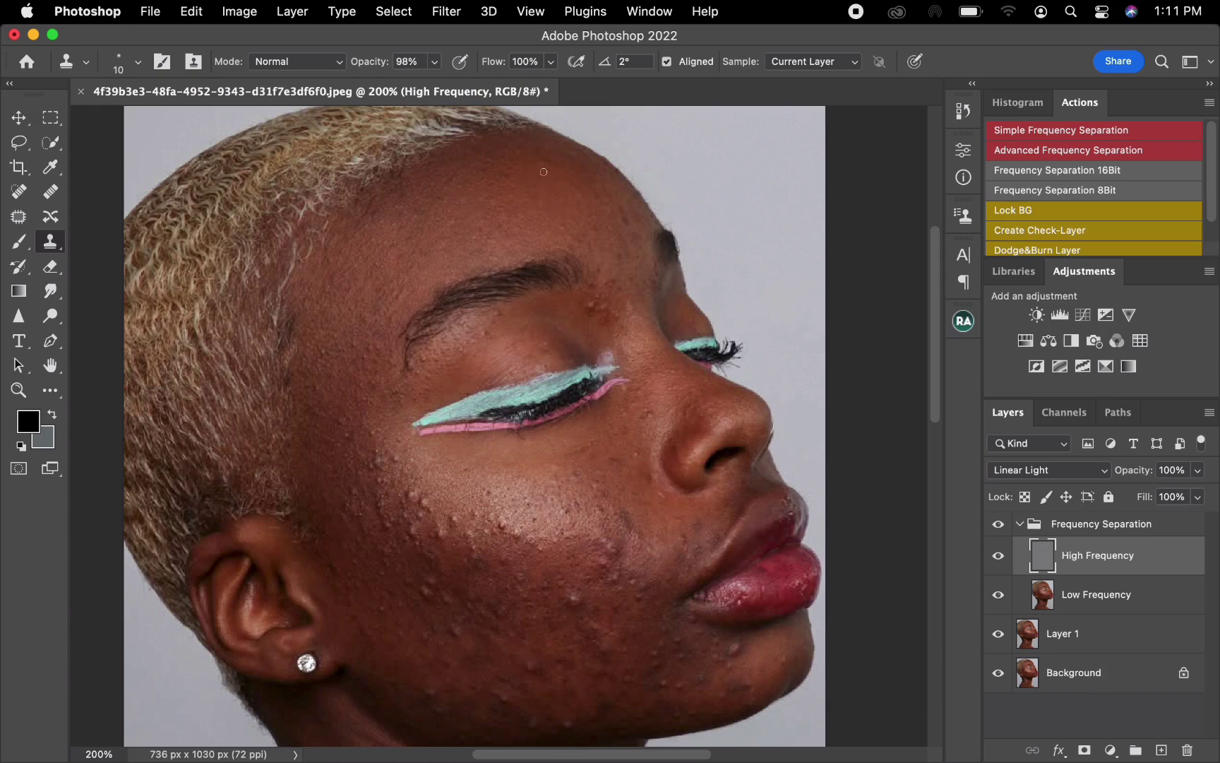
mouse_move(613, 247)
mouse_down()
mouse_move(621, 257)
mouse_move(574, 250)
mouse_up()
alt+click(614, 244)
alt+click(576, 237)
Clone out blemishes on the near eyelid, eyebrow tail and temple, and compare with the Frequency Separation group hidden
alt+click(492, 344)
click(474, 338)
drag(497, 311, 491, 322)
alt+click(428, 367)
drag(425, 358, 425, 370)
click(433, 344)
alt+click(437, 347)
alt+click(380, 335)
click(368, 353)
click(325, 345)
click(352, 345)
click(1000, 524)
click(1001, 526)
Clone Stamp the dark spots between the eyebrows and beside the near eyebrow's inner end
mouse_move(640, 270)
mouse_down()
mouse_move(622, 204)
mouse_move(624, 221)
mouse_move(576, 199)
mouse_up()
alt+click(633, 230)
alt+click(625, 222)
alt+click(609, 312)
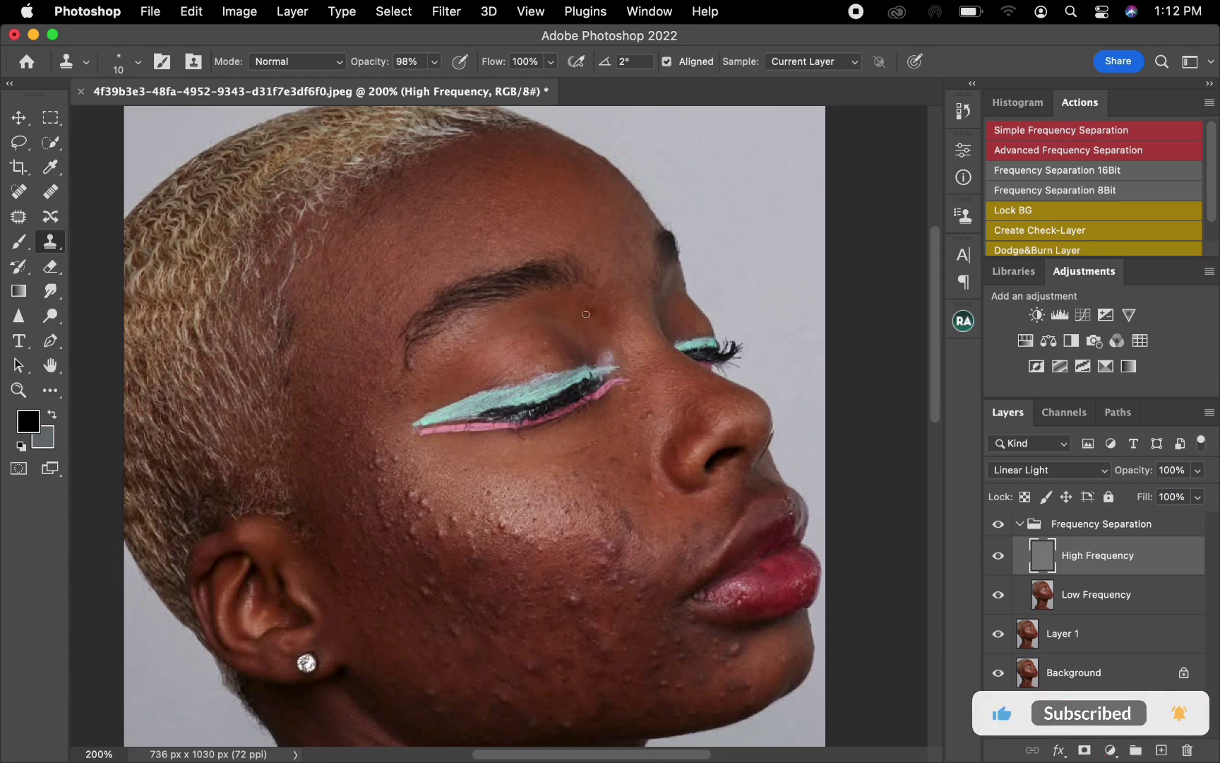
click(592, 308)
alt+click(591, 283)
mouse_move(597, 289)
mouse_down()
mouse_move(622, 300)
mouse_move(653, 284)
mouse_move(603, 270)
mouse_move(605, 289)
mouse_up()
alt+click(624, 268)
alt+click(601, 273)
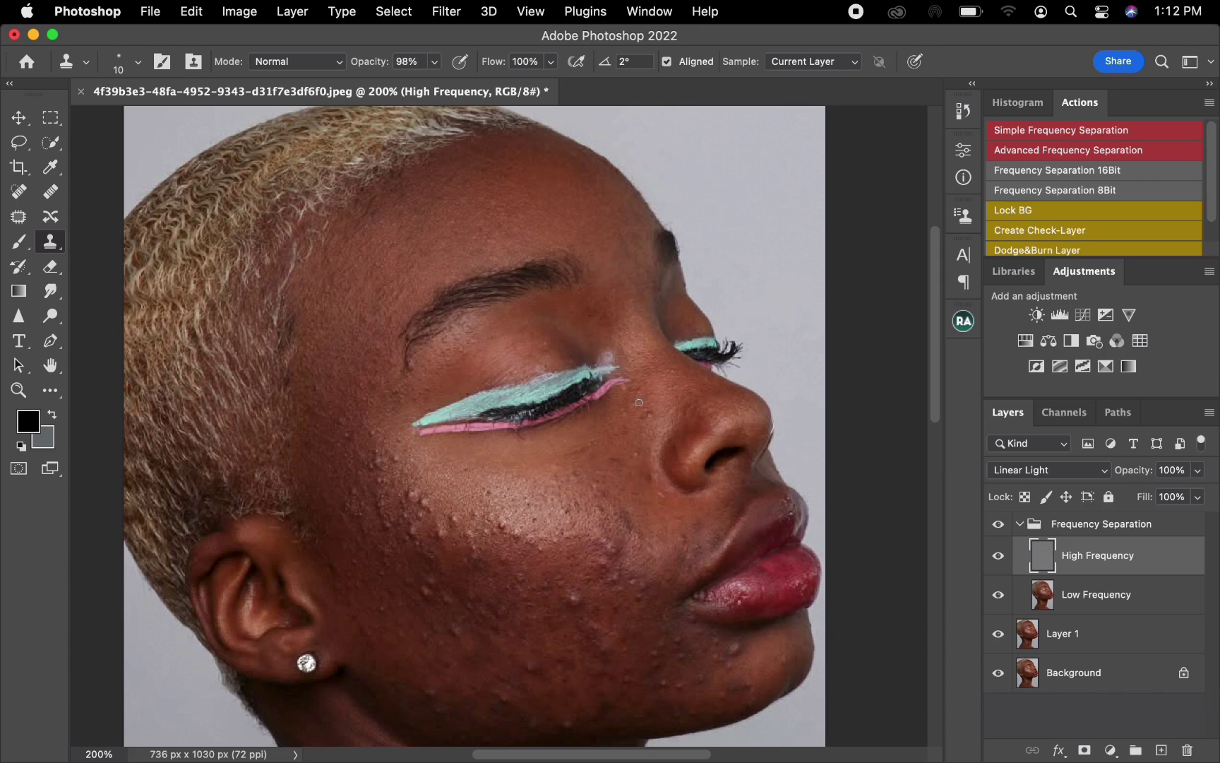
Clone Stamp the blemishes along the side of the nose and under the near eye's inner corner
alt+click(640, 436)
mouse_move(633, 456)
mouse_down()
mouse_move(651, 414)
mouse_move(642, 426)
mouse_move(623, 420)
mouse_move(623, 385)
mouse_up()
alt+click(651, 414)
alt+click(633, 418)
alt+click(639, 406)
mouse_move(594, 444)
mouse_down()
mouse_move(575, 455)
mouse_move(564, 445)
mouse_up()
alt+click(566, 459)
Clone clean texture over the marks on the temple beside the eye and on the near upper eyelid
alt+click(366, 423)
drag(351, 430, 362, 385)
alt+click(349, 389)
alt+click(436, 364)
click(452, 366)
drag(544, 344, 543, 361)
alt+click(503, 361)
click(507, 369)
Clone Stamp the raised bumps on the upper cheek below the near eye and towards the temple
mouse_move(526, 526)
mouse_down()
mouse_move(493, 428)
mouse_move(490, 441)
mouse_up()
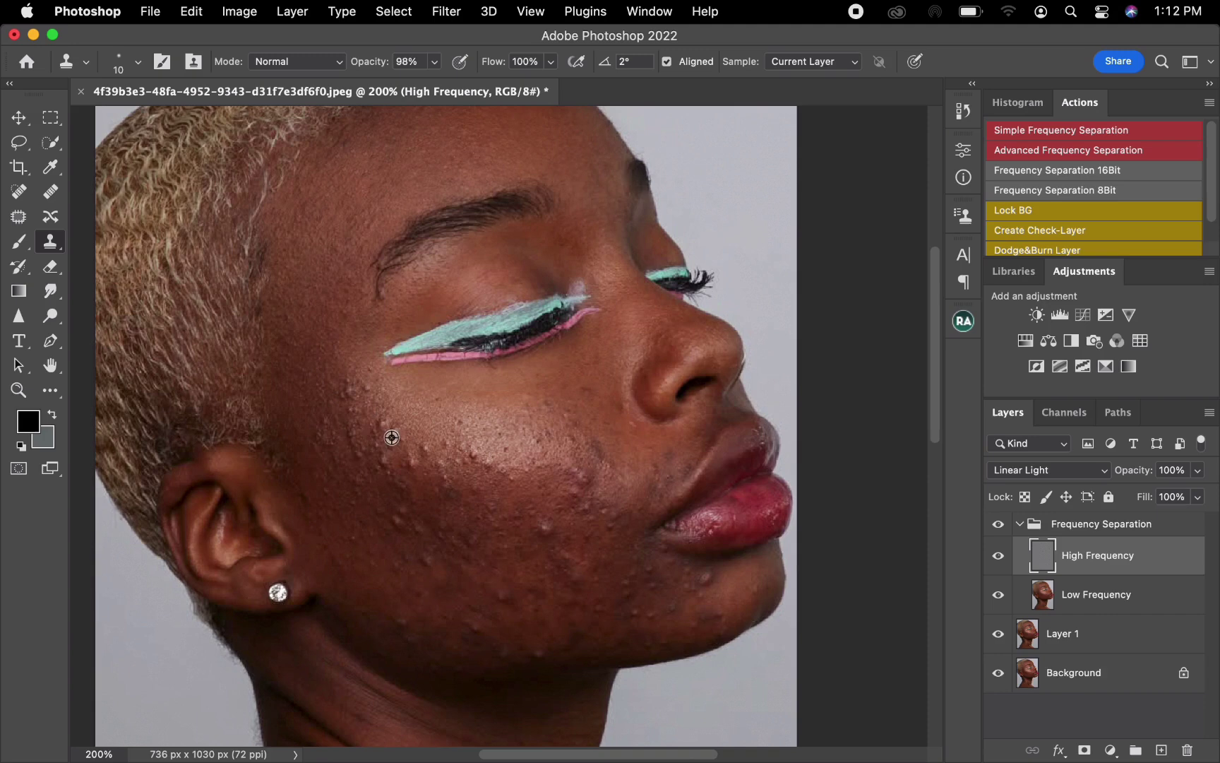
alt+click(489, 453)
alt+click(459, 459)
drag(464, 464, 450, 441)
click(459, 452)
alt+click(461, 448)
alt+click(426, 416)
click(439, 400)
alt+click(370, 409)
click(358, 386)
click(342, 394)
drag(345, 374, 355, 378)
Clone Stamp the small marks just below the outer tail of the near eyebrow and on the adjoining temple
alt+click(380, 325)
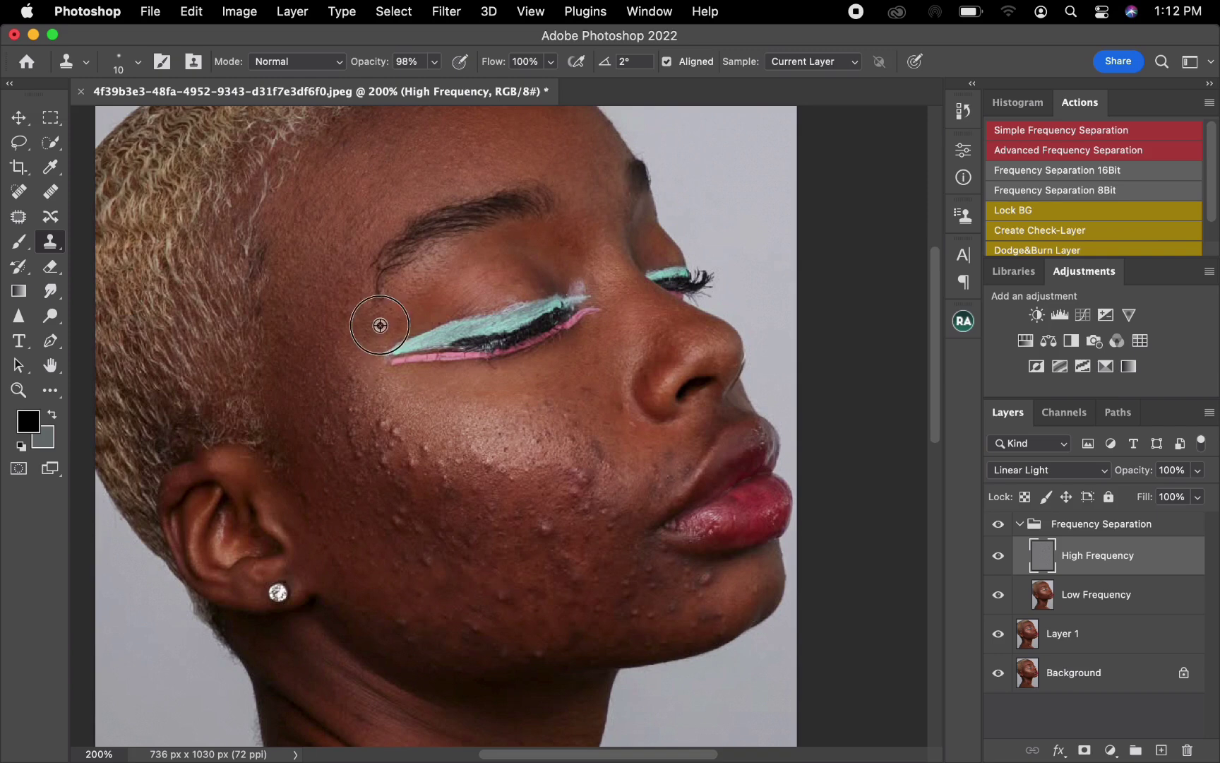
click(383, 292)
drag(379, 303, 346, 315)
alt+click(346, 315)
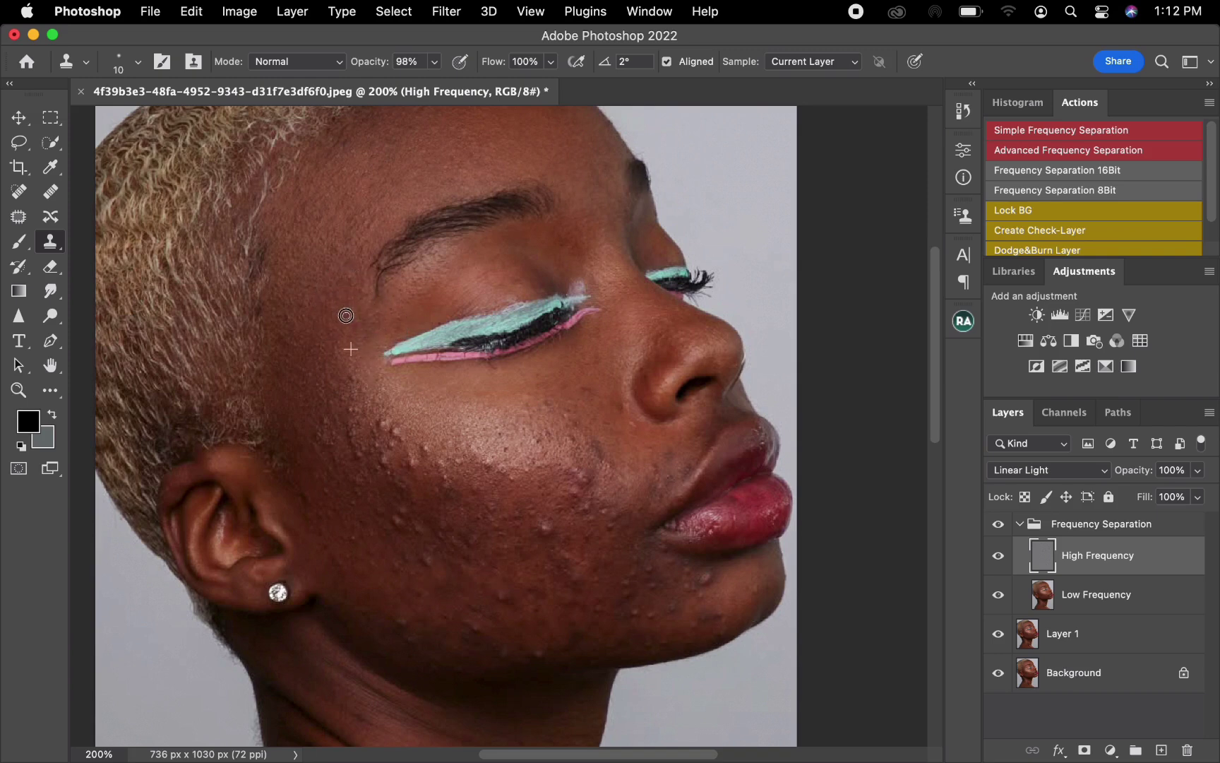
Clone clean texture over the bumps on the side of the cheek in front of the ear, resampling as needed
alt+click(378, 527)
mouse_move(354, 543)
mouse_down()
mouse_move(325, 545)
mouse_move(334, 470)
mouse_move(315, 440)
mouse_move(326, 420)
mouse_move(344, 488)
mouse_move(347, 476)
mouse_move(339, 491)
mouse_move(353, 501)
mouse_move(380, 462)
mouse_move(362, 476)
mouse_move(348, 425)
mouse_move(356, 458)
mouse_move(312, 457)
mouse_move(316, 484)
mouse_up()
alt+click(326, 520)
alt+click(326, 518)
alt+click(321, 492)
alt+click(313, 448)
alt+click(321, 445)
alt+click(328, 471)
alt+click(329, 502)
alt+click(362, 476)
alt+click(349, 427)
alt+click(329, 448)
alt+click(342, 485)
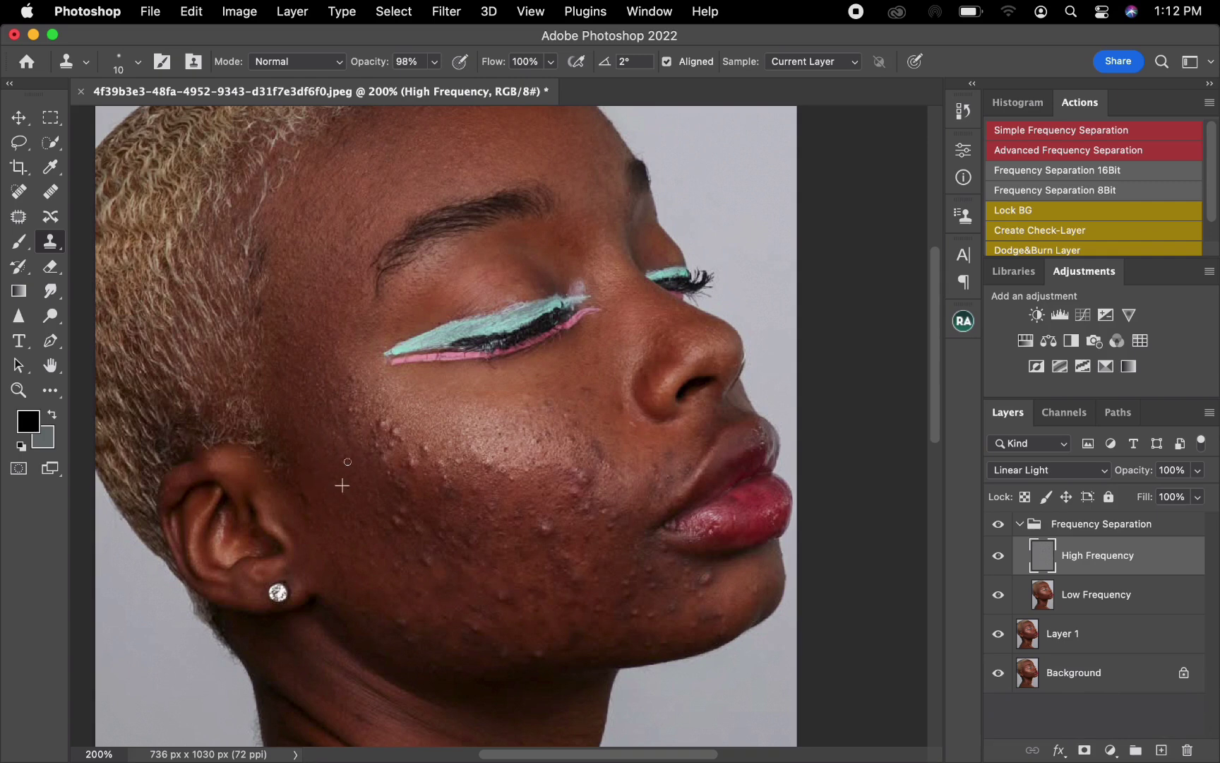
Clone Stamp the bumps on the outer cheekbone below the near eye's outer corner
mouse_move(377, 423)
mouse_down()
mouse_move(403, 444)
mouse_move(375, 450)
mouse_move(388, 454)
mouse_move(362, 433)
mouse_up()
alt+click(370, 419)
alt+click(368, 413)
drag(355, 383, 354, 395)
Clone smooth skin texture over the raised bumps along the lower edge of the cheek highlight
alt+click(408, 455)
mouse_move(417, 472)
mouse_down()
mouse_move(400, 485)
mouse_move(392, 469)
mouse_move(386, 478)
mouse_move(430, 485)
mouse_move(438, 464)
mouse_move(454, 505)
mouse_move(440, 481)
mouse_move(465, 490)
mouse_move(464, 468)
mouse_move(446, 461)
mouse_move(468, 471)
mouse_move(505, 450)
mouse_up()
alt+click(405, 445)
alt+click(399, 463)
alt+click(395, 461)
alt+click(422, 472)
alt+click(428, 484)
alt+click(464, 491)
alt+click(464, 469)
alt+click(468, 471)
click(499, 431)
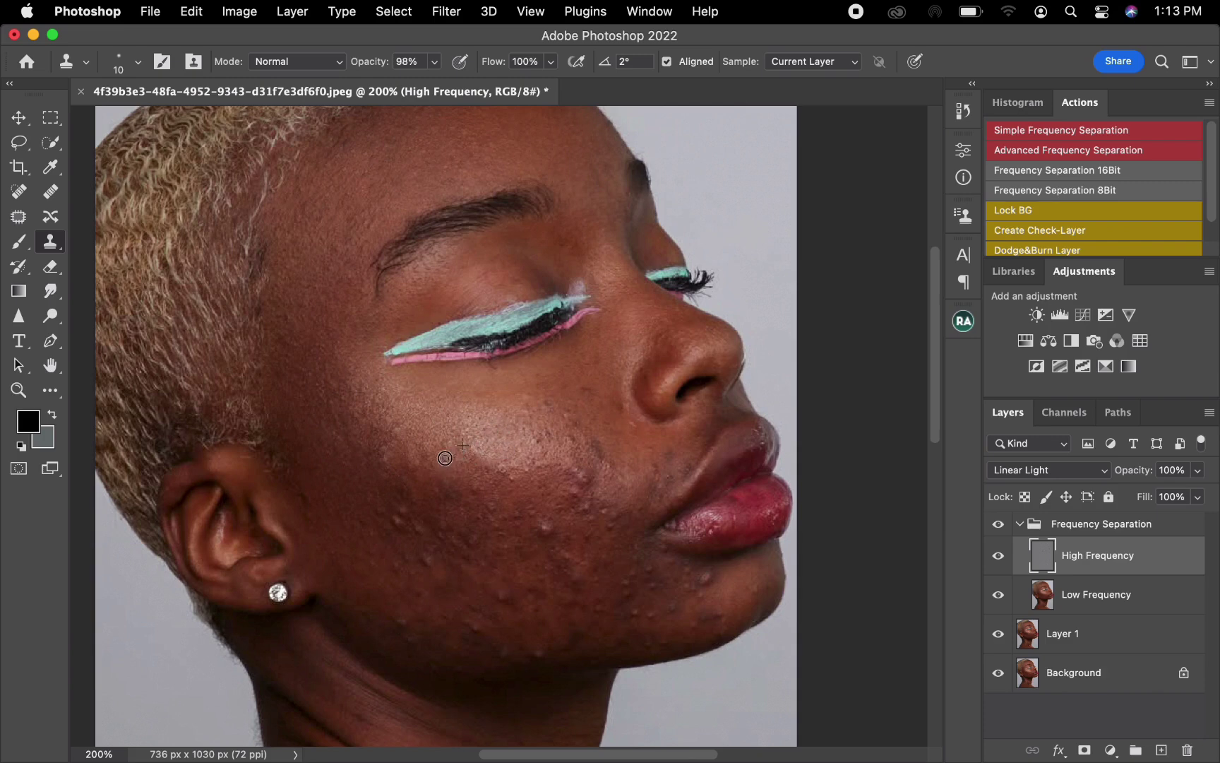
Clone Stamp the blemishes on the lower side of the cheek beside the earlobe
alt+click(401, 539)
mouse_move(404, 513)
mouse_down()
mouse_move(366, 519)
mouse_move(380, 511)
mouse_move(369, 524)
mouse_move(354, 513)
mouse_move(330, 547)
mouse_move(299, 507)
mouse_up()
alt+click(354, 542)
click(330, 546)
alt+click(322, 523)
Clone clean texture over the bumps from the middle of the cheek up to the inner part of the highlight
alt+click(545, 512)
mouse_move(540, 522)
mouse_down()
mouse_move(511, 521)
mouse_move(519, 472)
mouse_move(502, 466)
mouse_move(530, 469)
mouse_move(551, 440)
mouse_up()
alt+click(521, 501)
alt+click(517, 501)
alt+click(517, 461)
alt+click(562, 418)
Clone Stamp the marks between the nostril and the corner of the mouth
alt+click(613, 431)
drag(634, 439, 623, 411)
alt+click(622, 444)
drag(647, 458, 666, 471)
Clone Stamp the blemishes on the chin and the skin below the corner of the mouth
alt+click(654, 602)
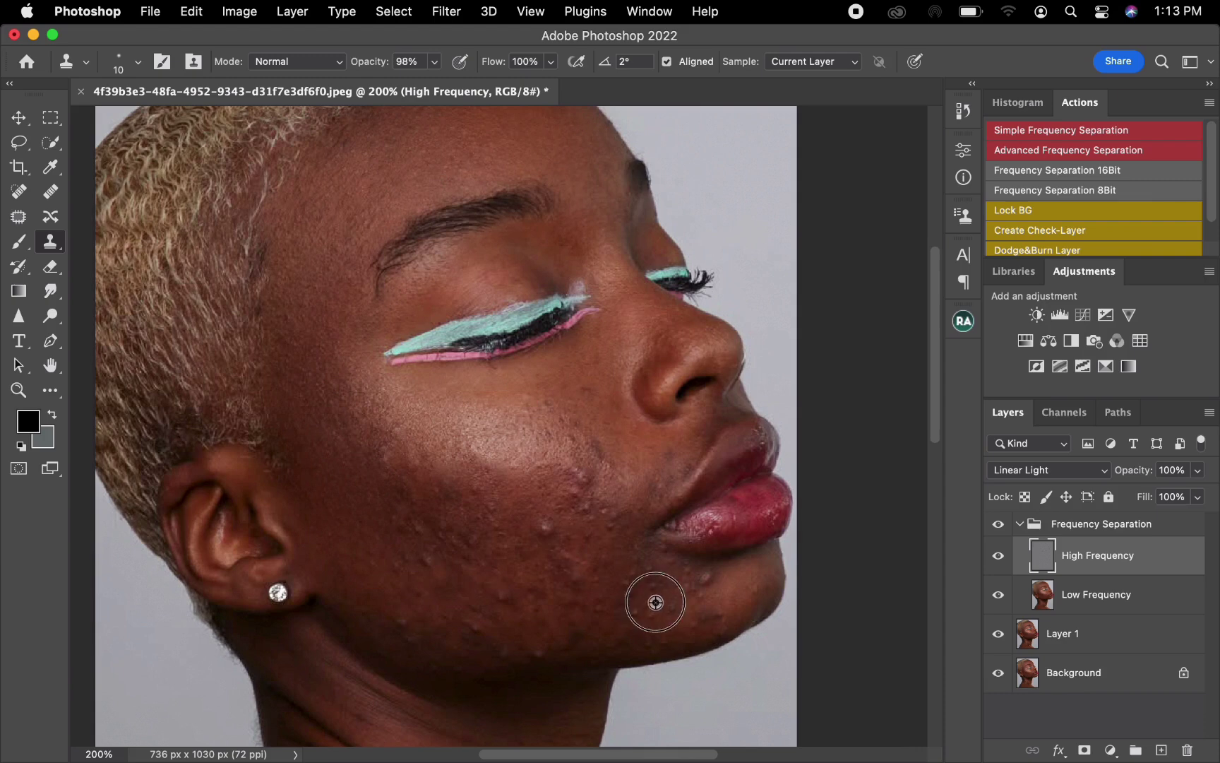
mouse_move(652, 613)
mouse_down()
mouse_move(609, 597)
mouse_move(632, 596)
mouse_move(631, 572)
mouse_move(697, 582)
mouse_up()
alt+click(606, 582)
click(629, 581)
alt+click(679, 601)
alt+click(682, 585)
alt+click(592, 603)
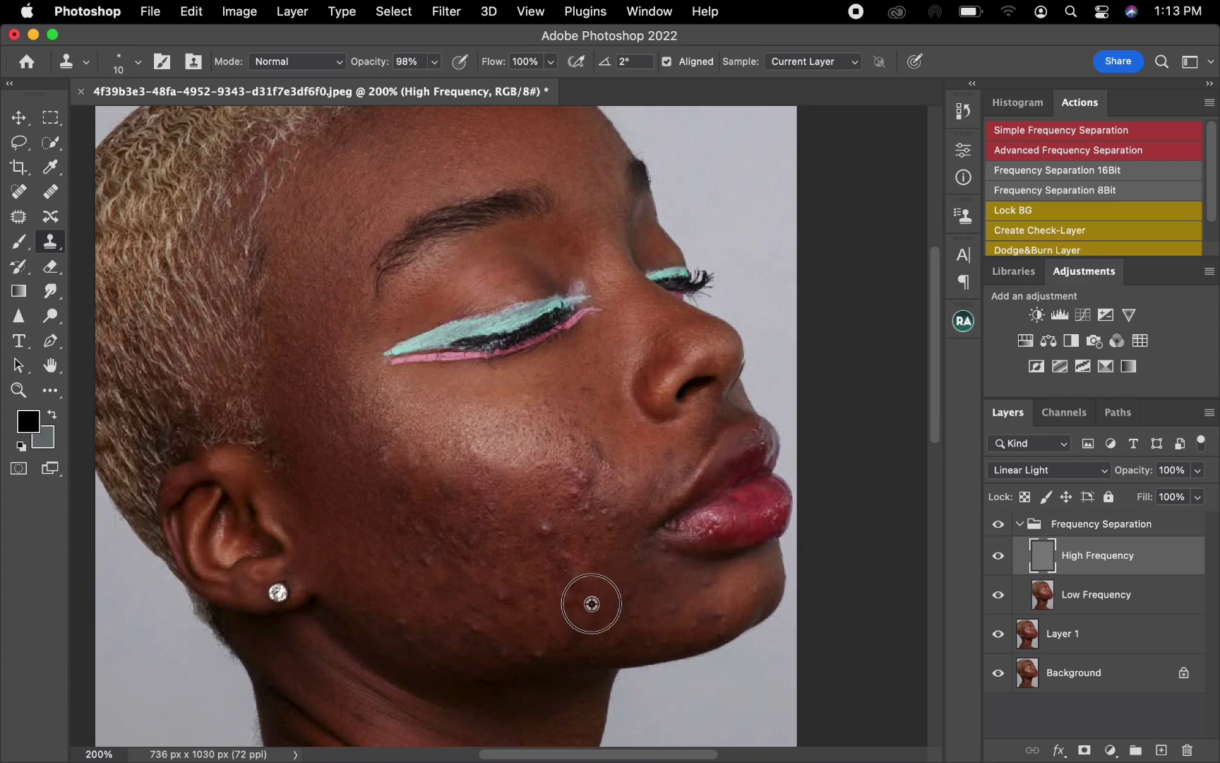
Clone clean texture over the bumps along the jawline from the chin towards the ear
drag(600, 612, 593, 612)
alt+click(567, 630)
drag(525, 654, 528, 653)
mouse_move(464, 630)
mouse_down()
mouse_move(472, 607)
mouse_move(505, 591)
mouse_up()
alt+click(502, 635)
alt+click(452, 600)
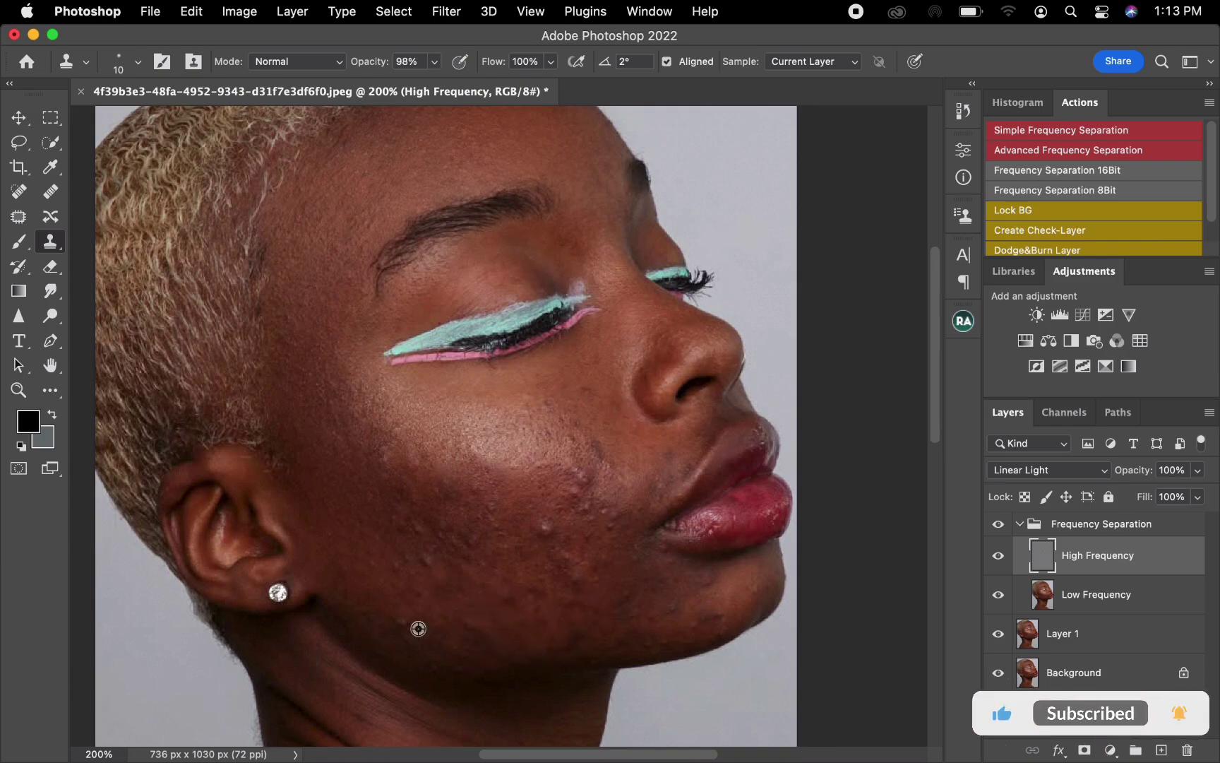
drag(399, 621, 408, 631)
Clone Stamp the remaining bumps across the lower and middle cheek, working from the jaw towards the mouth
alt+click(431, 601)
mouse_move(406, 564)
mouse_down()
mouse_move(421, 532)
mouse_move(462, 541)
mouse_move(450, 529)
mouse_move(470, 549)
mouse_move(487, 514)
mouse_move(499, 538)
mouse_move(522, 520)
mouse_move(553, 527)
mouse_move(554, 512)
mouse_move(591, 507)
mouse_move(584, 474)
mouse_move(573, 503)
mouse_up()
alt+click(450, 585)
alt+click(466, 581)
alt+click(491, 585)
alt+click(499, 550)
alt+click(509, 576)
alt+click(522, 520)
click(542, 531)
alt+click(553, 512)
Clone smooth texture over the rough spots at the inner end of the cheek highlight, near the nose
alt+click(556, 445)
mouse_move(569, 436)
mouse_down()
mouse_move(547, 431)
mouse_move(556, 427)
mouse_up()
alt+click(556, 426)
click(549, 408)
alt+click(551, 426)
alt+click(534, 449)
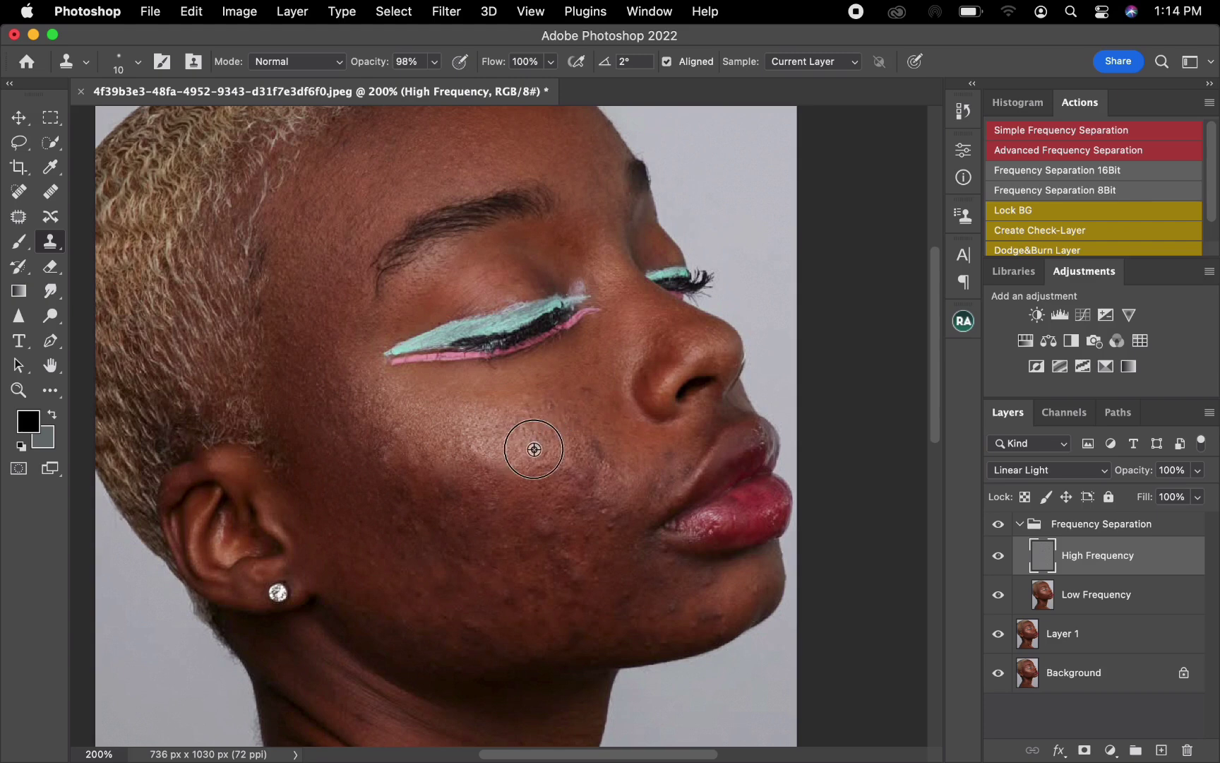
click(541, 449)
Clone Stamp the blemishes on the cheek just behind the corner of the mouth
alt+click(578, 542)
drag(591, 539, 606, 504)
alt+click(608, 523)
alt+click(592, 524)
On the Low Frequency layer, blend the skin tones of the forehead, side cheek and jaw with the Mixer Brush at 80 to 100 px
key(super+minus)
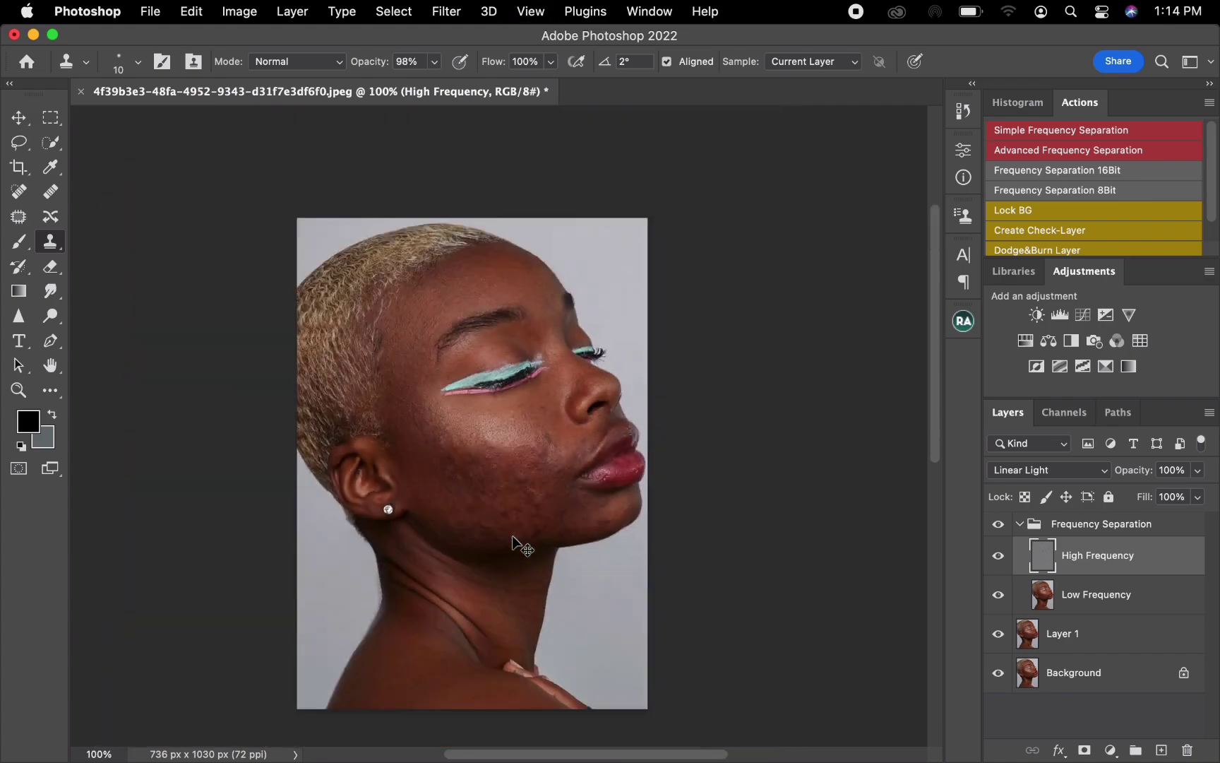
key(super+plus)
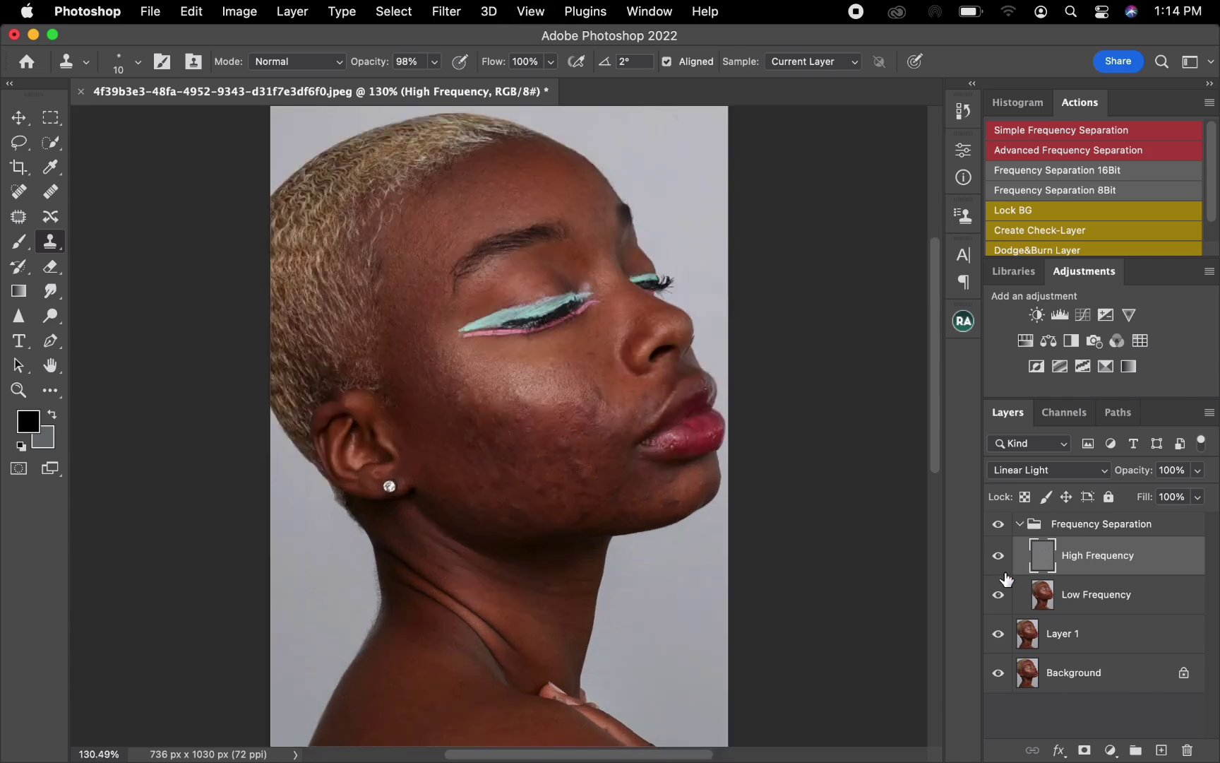
click(1078, 606)
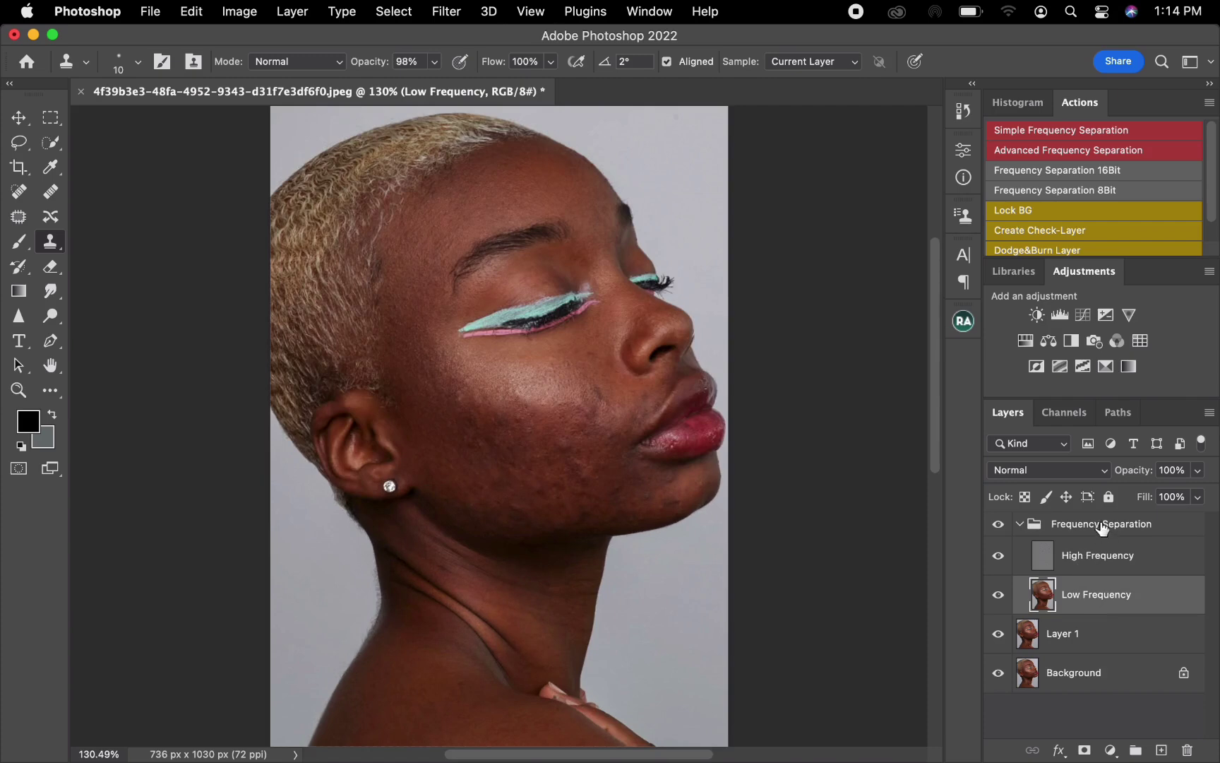
click(54, 394)
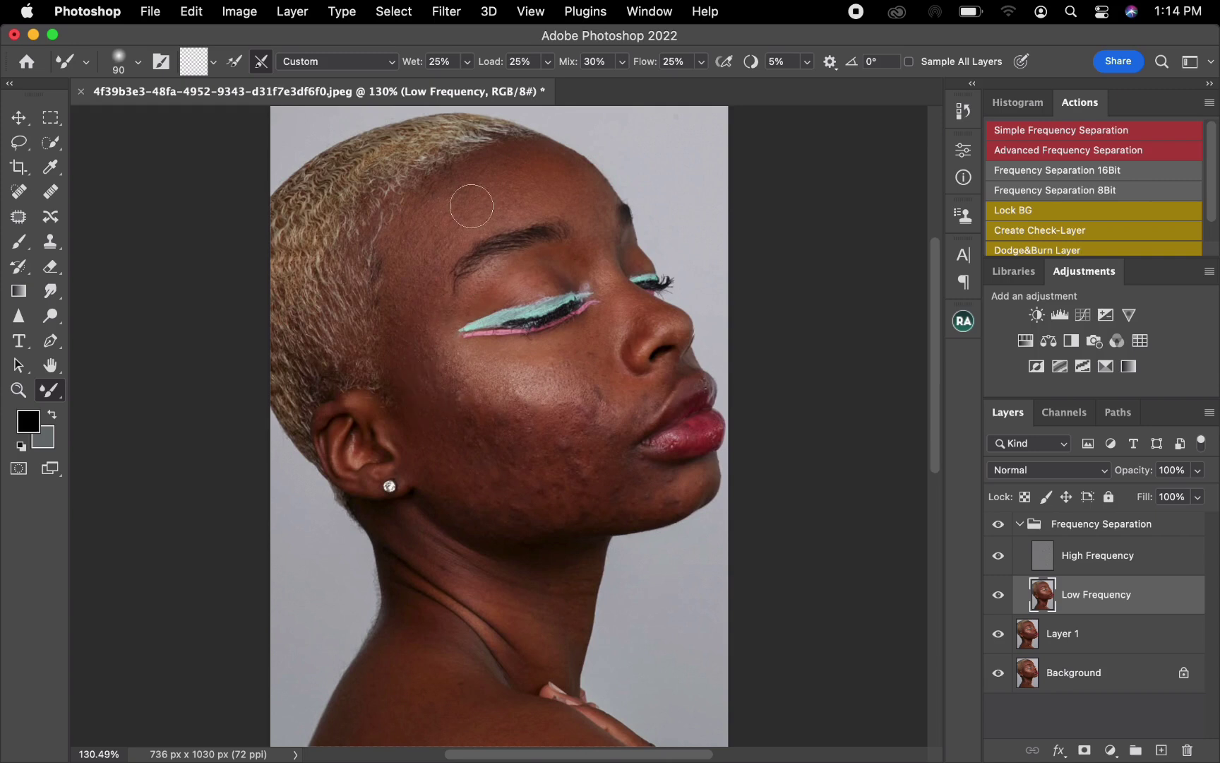
key(bracketleft)
key(bracketleft)
key(bracketright)
key(bracketright)
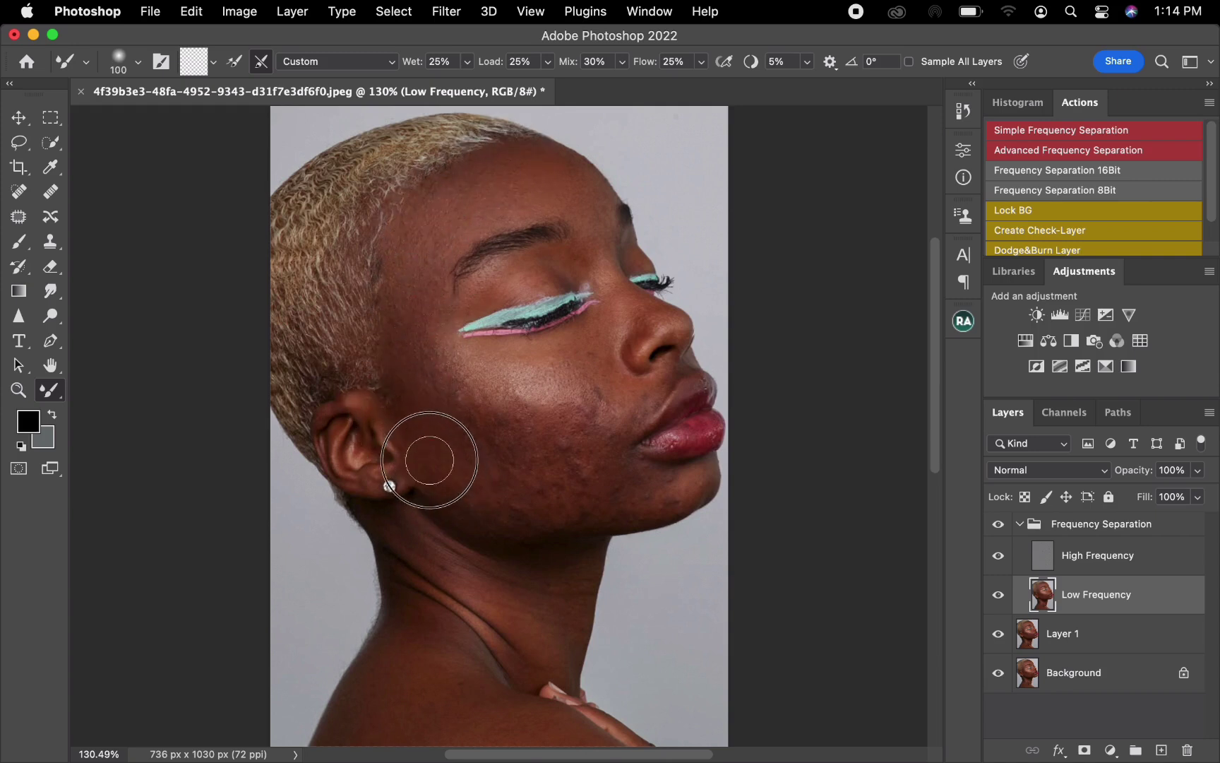
key(bracketleft)
key(bracketleft)
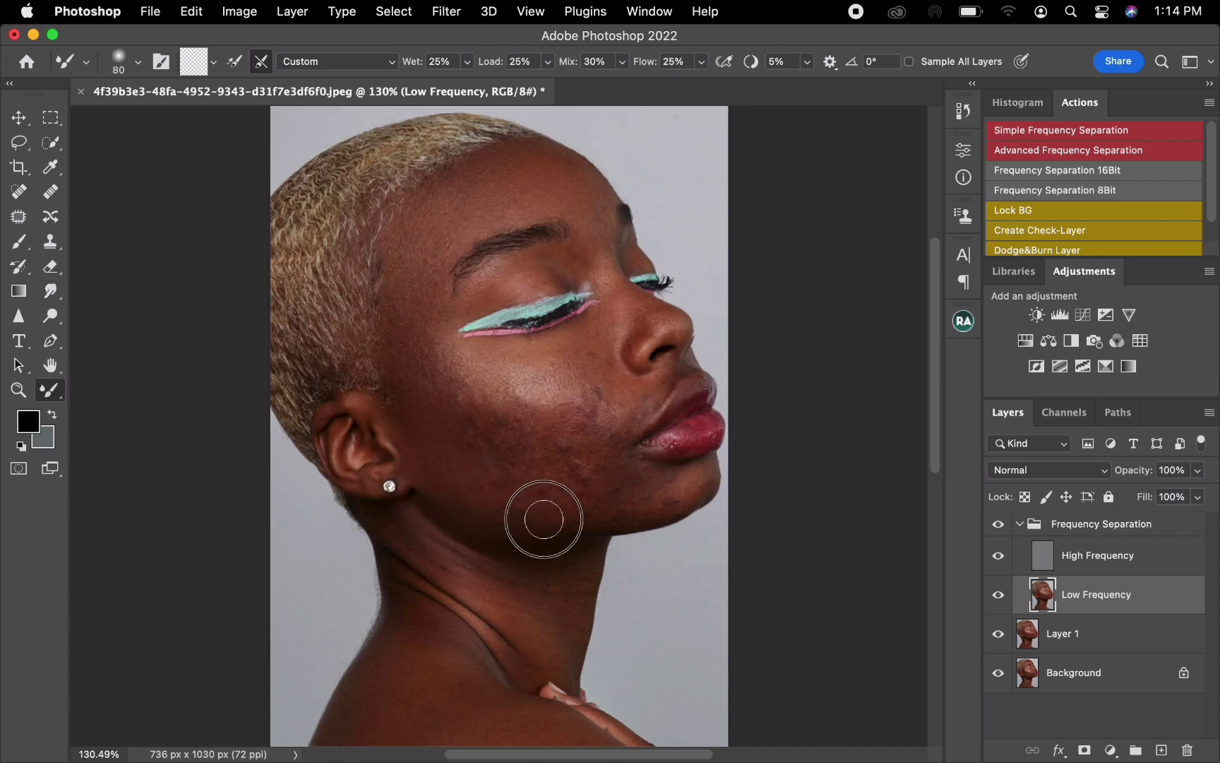
Blend the blotchy tones of the upper and middle cheek with the Mixer Brush at 100 px
key(bracketright)
key(bracketright)
key(bracketright)
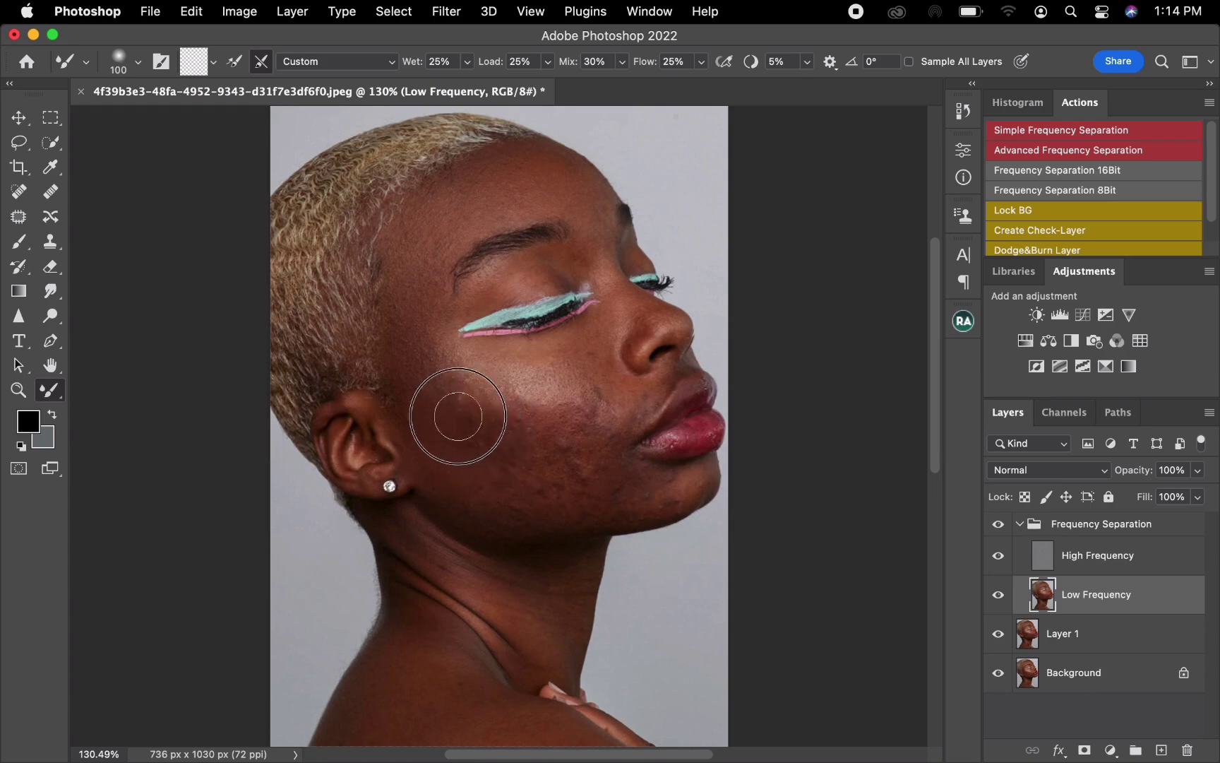
mouse_move(449, 360)
mouse_down()
mouse_move(432, 373)
mouse_move(428, 346)
mouse_move(459, 396)
mouse_up()
mouse_move(559, 443)
mouse_down()
mouse_move(572, 435)
mouse_move(558, 450)
mouse_up()
Blend the skin below the mouth corner and under the near eye with the Mixer Brush at 90 px
key(bracketleft)
key(bracketleft)
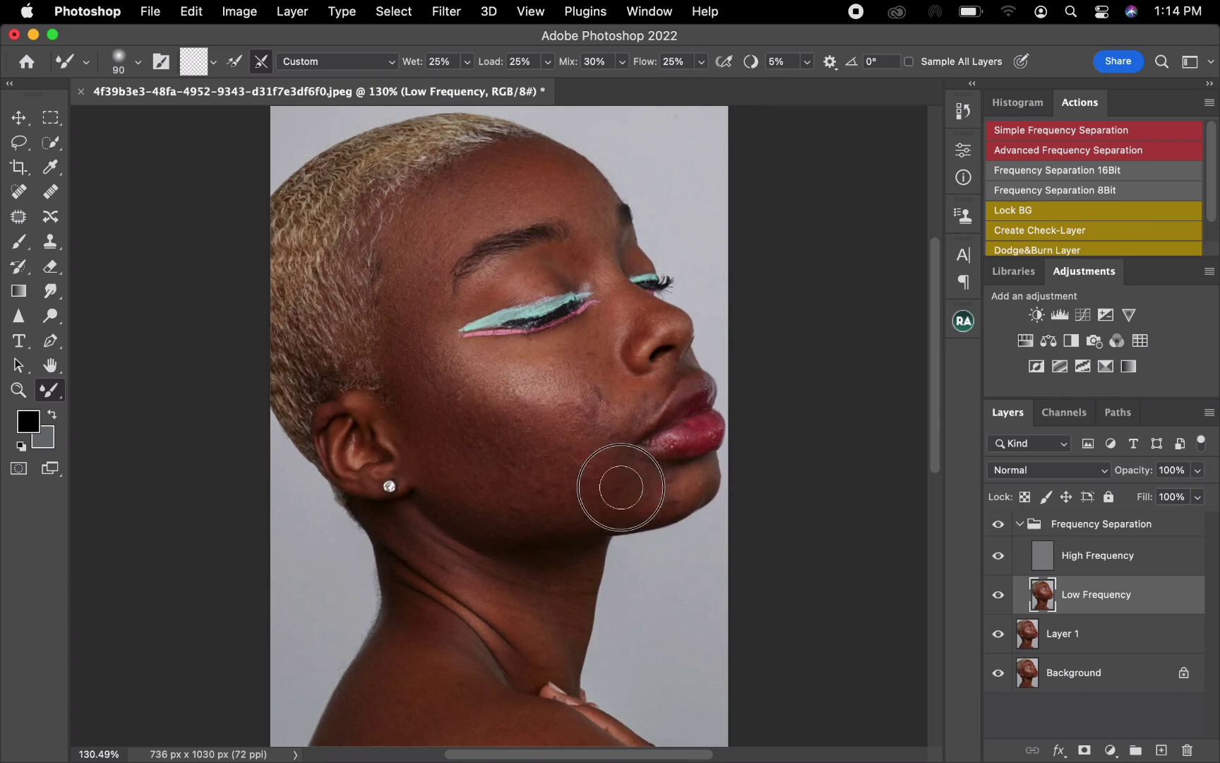
key(bracketleft)
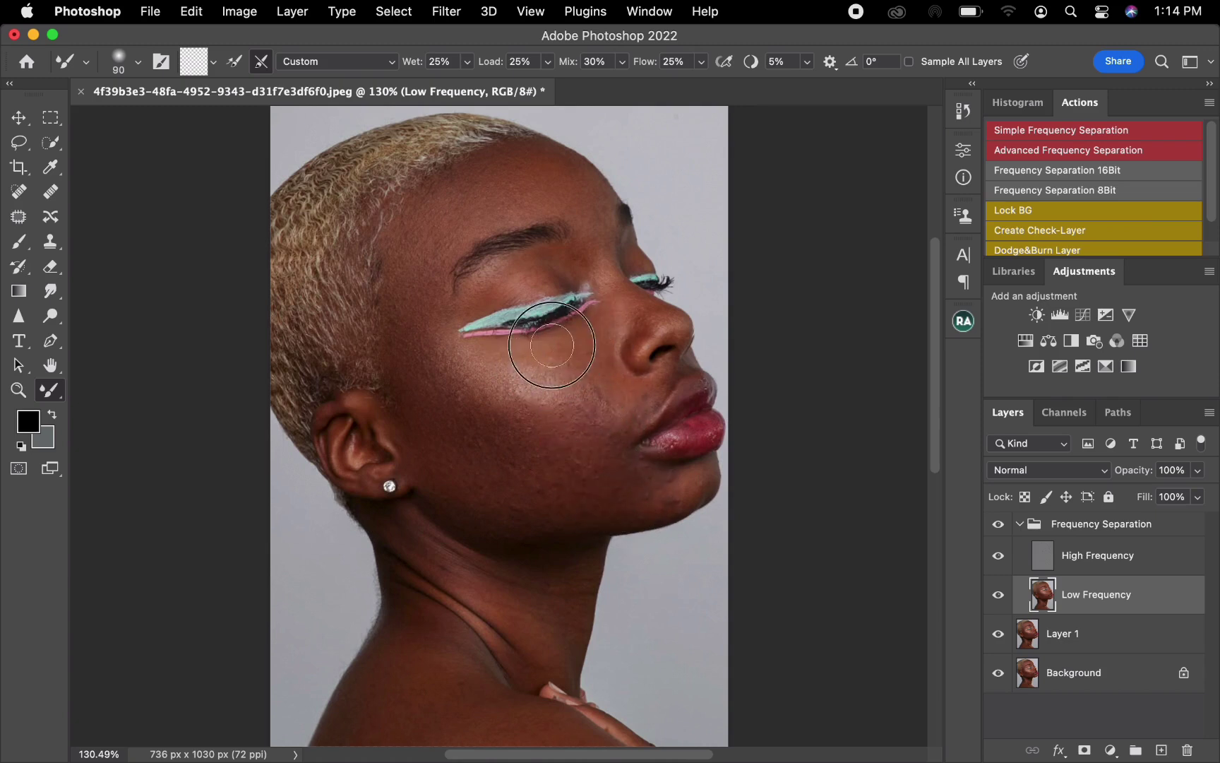
key(bracketright)
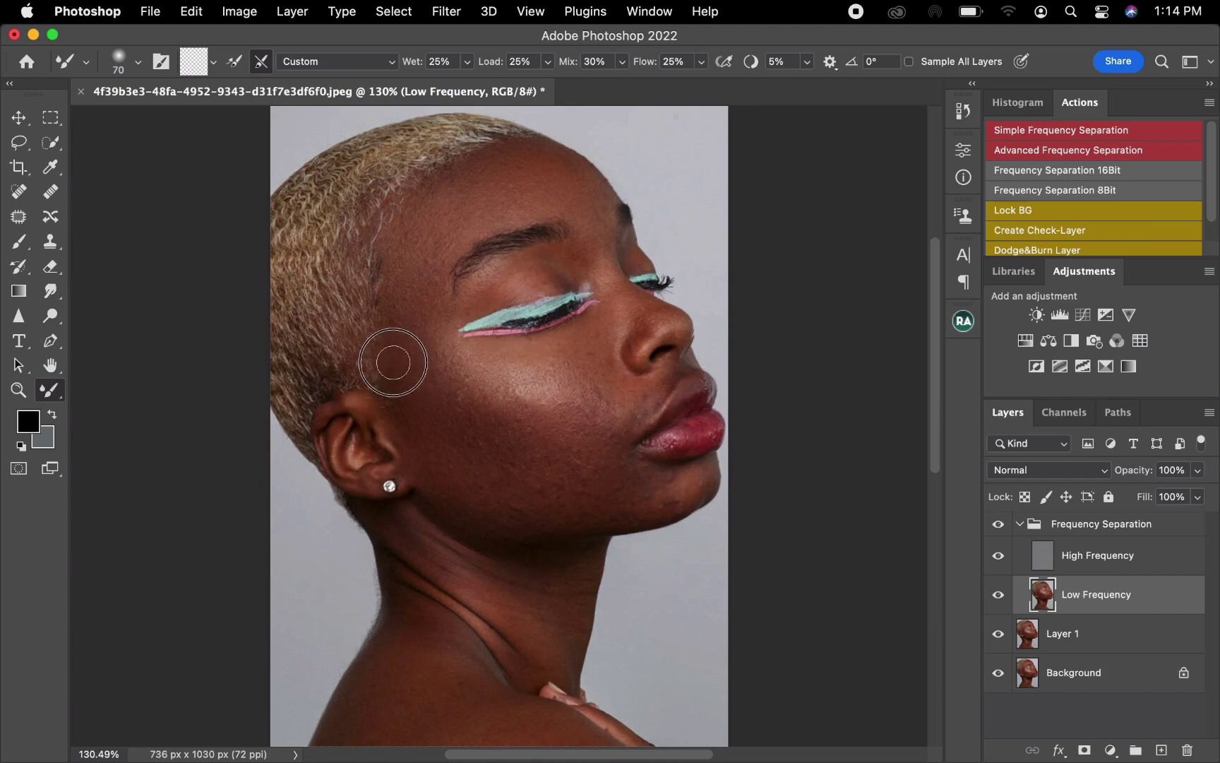
Blend the tones of the chin with the Mixer Brush at 60 px and the jawline at 70 px
key(bracketleft)
key(bracketleft)
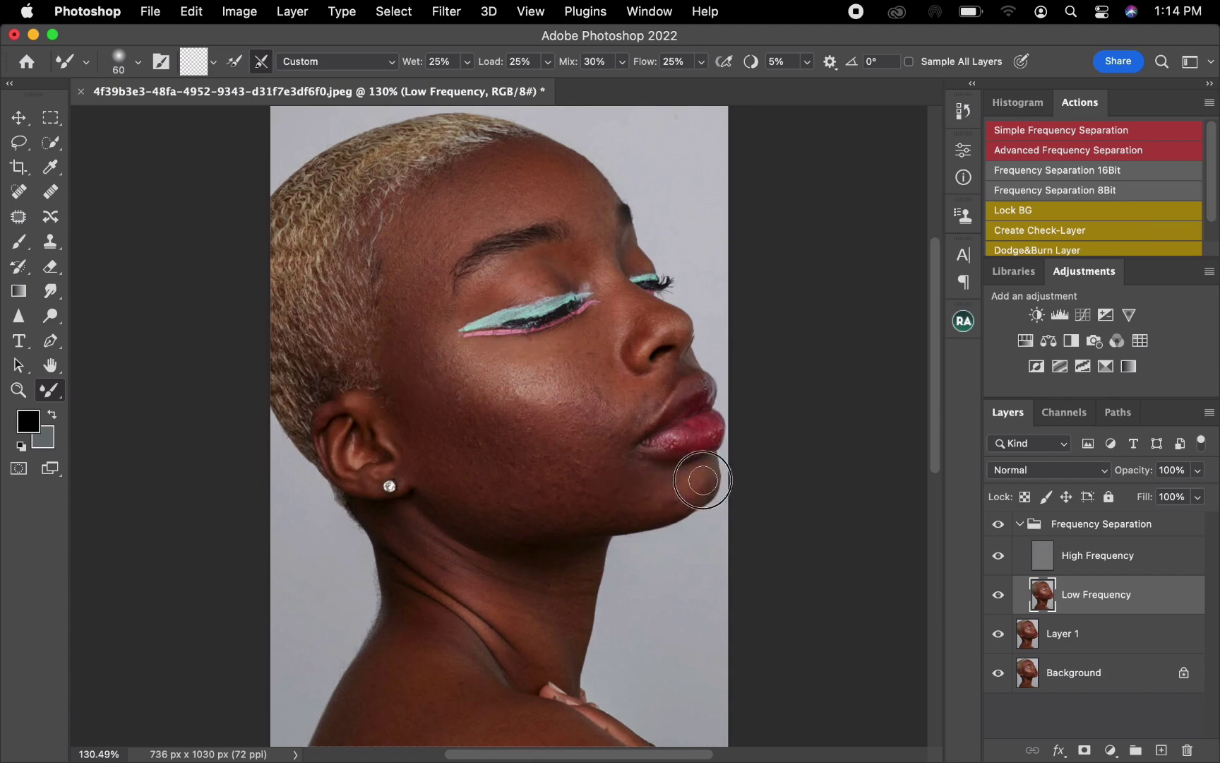
key(bracketright)
key(bracketright)
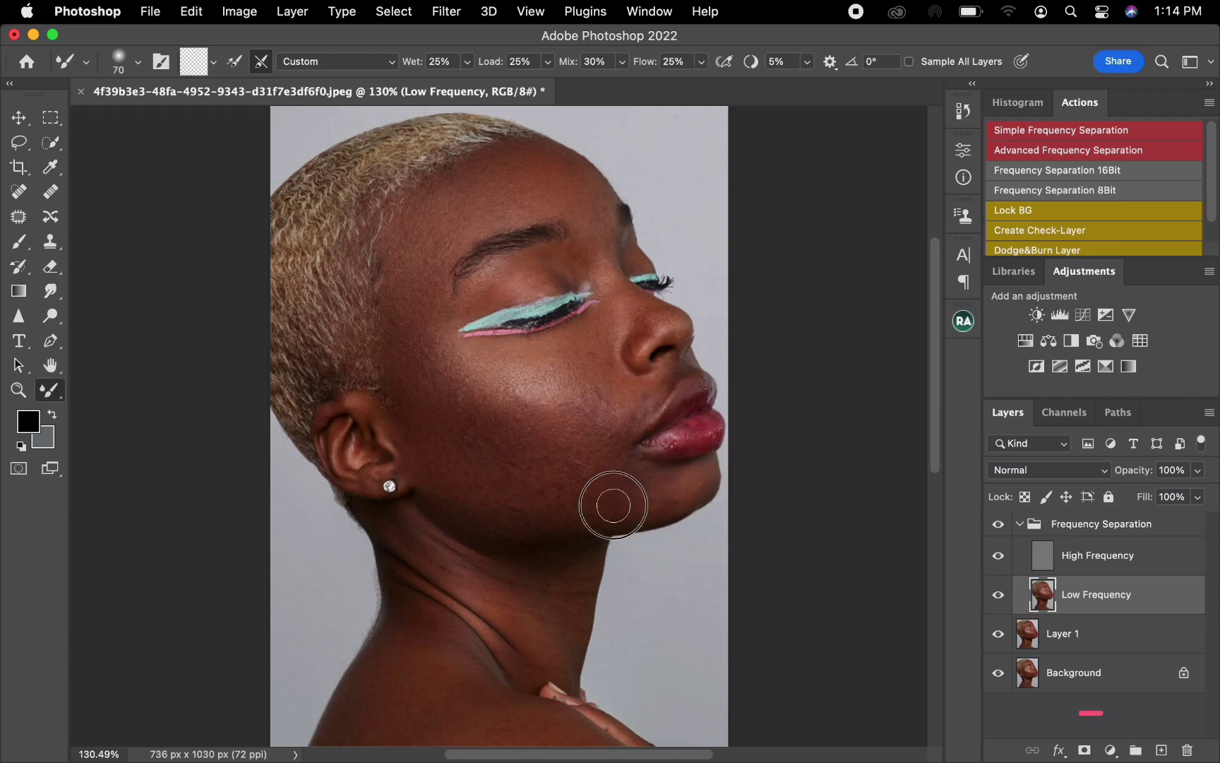
key(bracketright)
Blend the tones under the near eye and across the cheek highlight with the Mixer Brush, starting at 60 px
key(bracketleft)
key(bracketleft)
key(bracketleft)
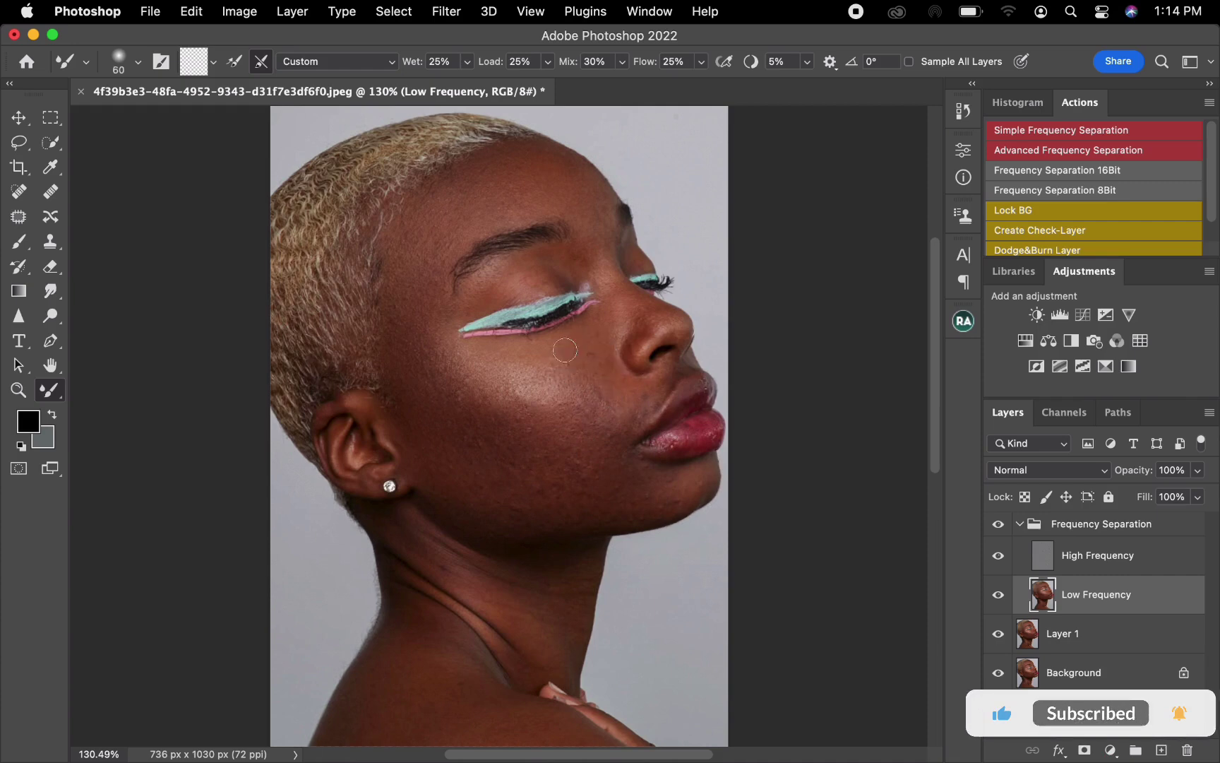
key(bracketright)
key(bracketright)
key(bracketright)
mouse_move(496, 386)
mouse_down()
mouse_move(475, 386)
mouse_move(506, 394)
mouse_up()
Blend the skin above the upper lip with the Mixer Brush at 45 px and the lower jaw at 70 px
key(bracketleft)
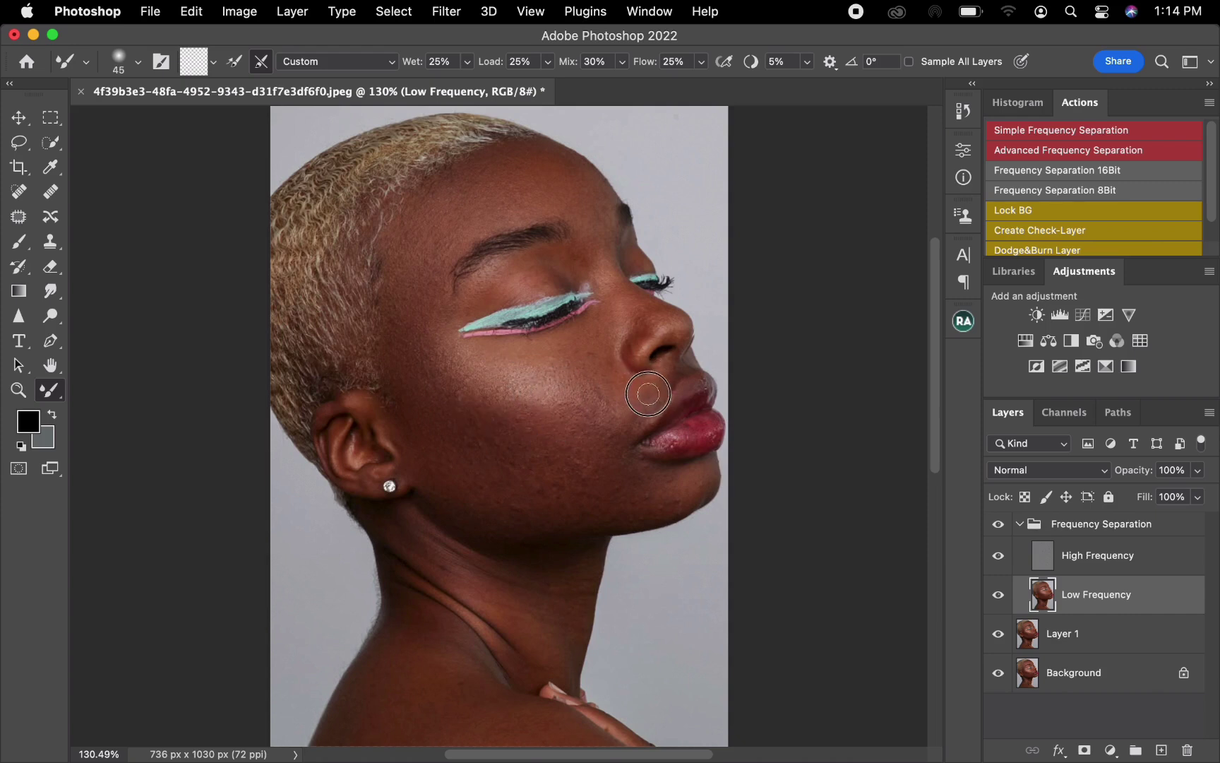
click(644, 409)
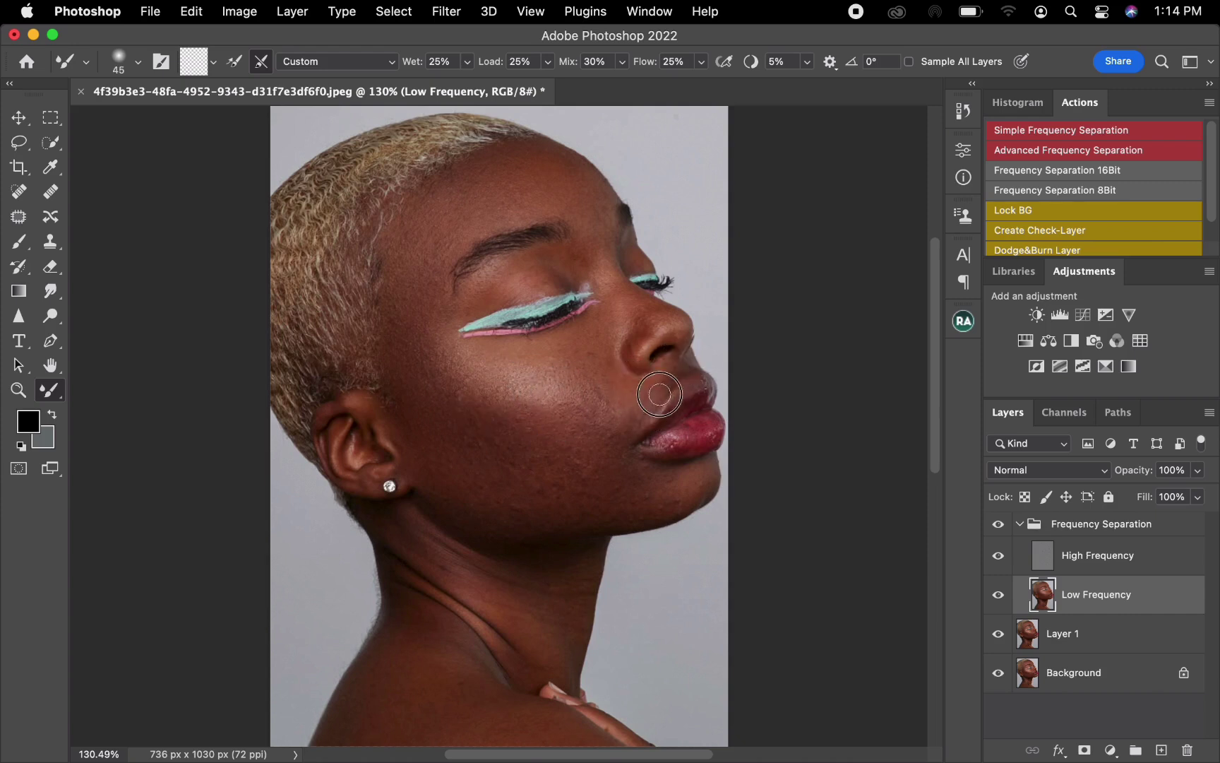
key(bracketright)
key(bracketright)
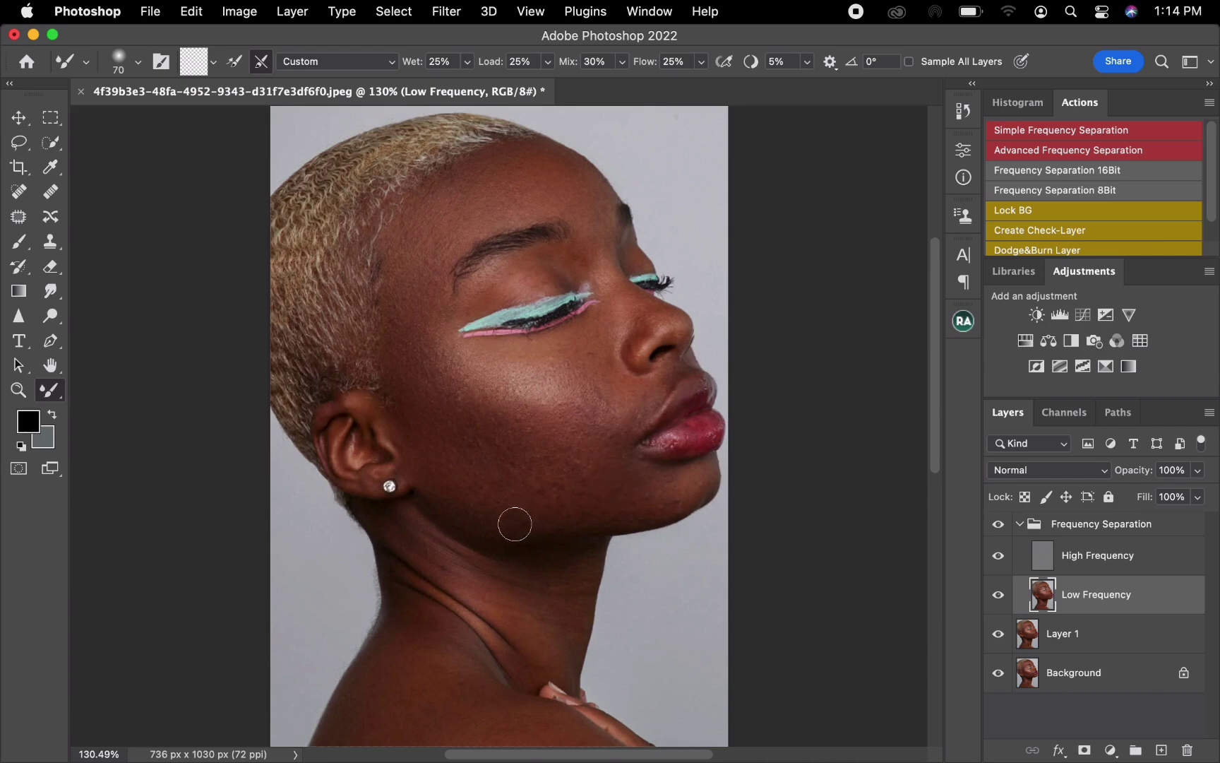
key(bracketright)
key(bracketright)
key(bracketright)
Hide and show the Frequency Separation group to compare the portrait before and after the retouching
click(998, 526)
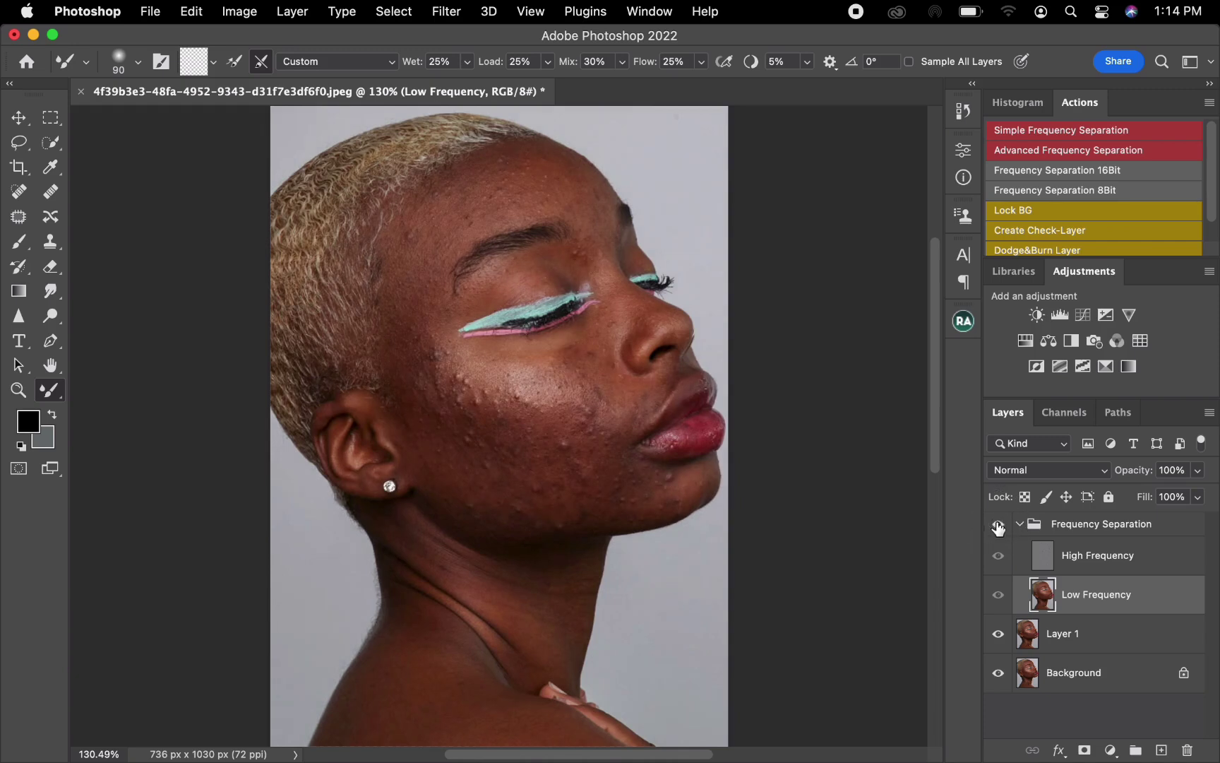
click(998, 525)
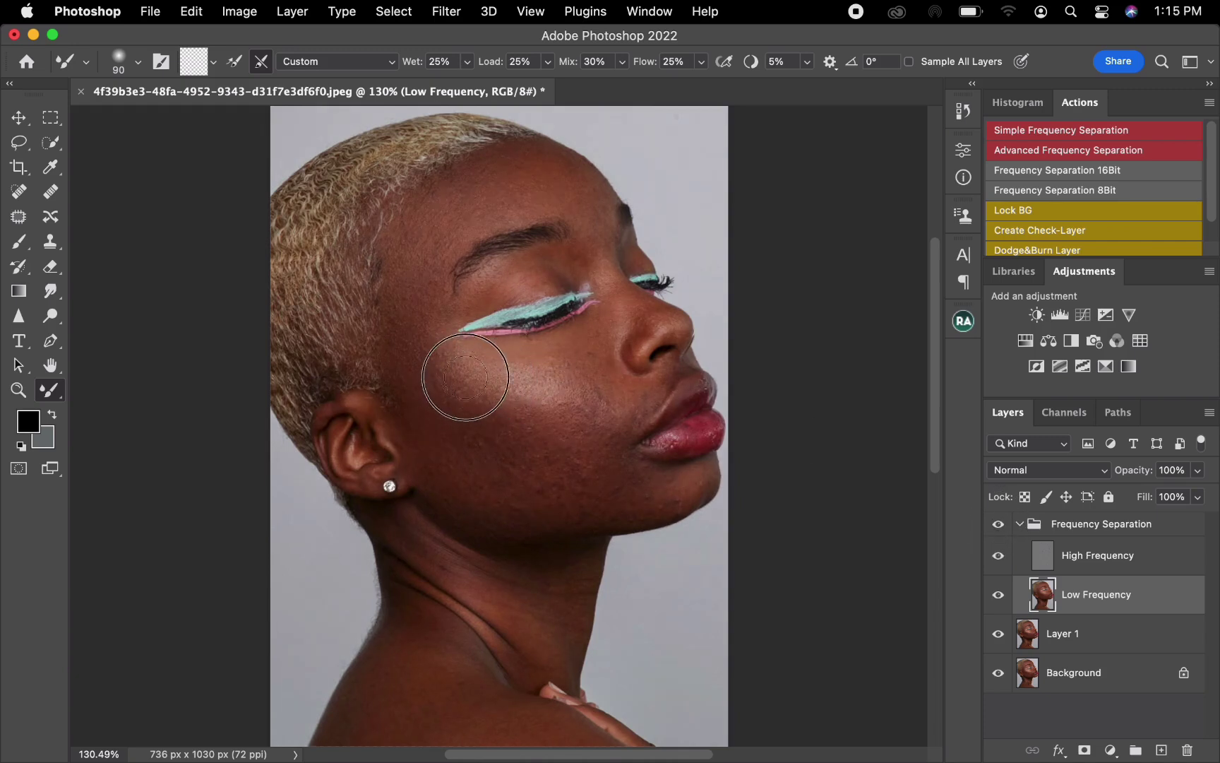
Blend the tones of the forehead with the Mixer Brush at 70 px, and the near upper eyelid and nose bridge at 45 to 50 px
key(bracketright)
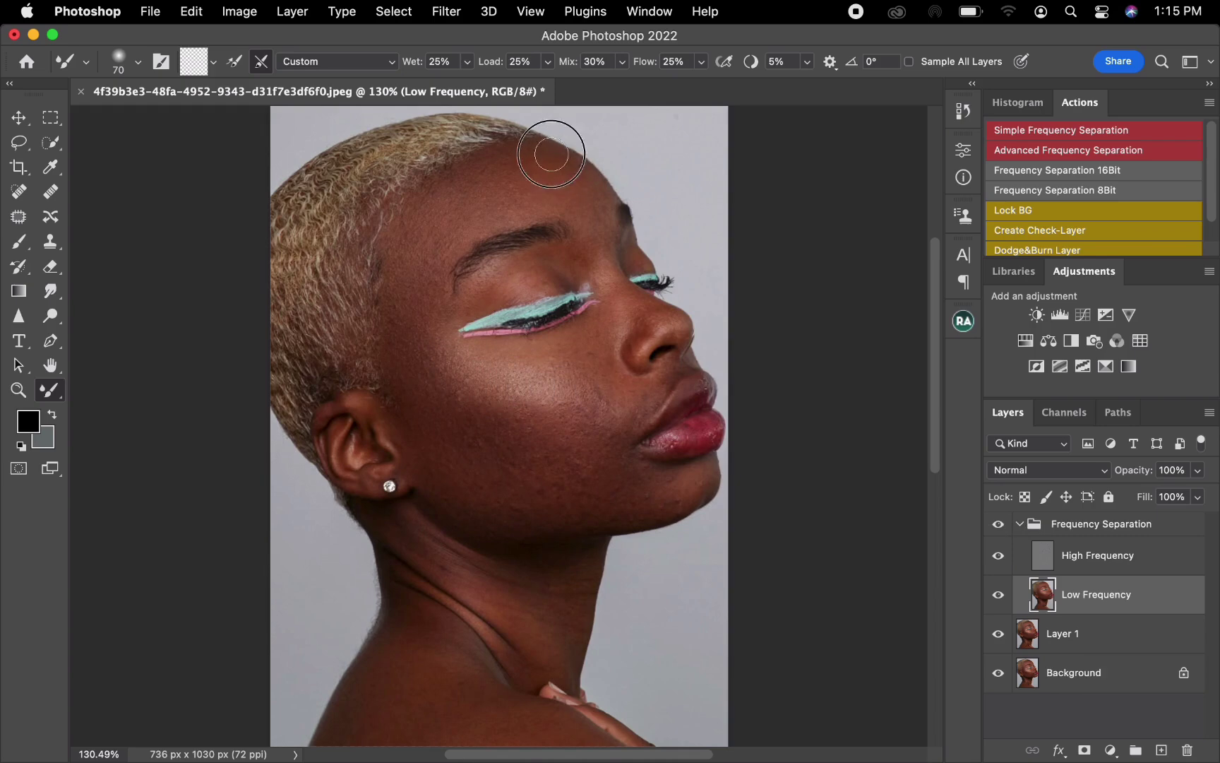
key(bracketleft)
key(bracketleft)
key(bracketleft)
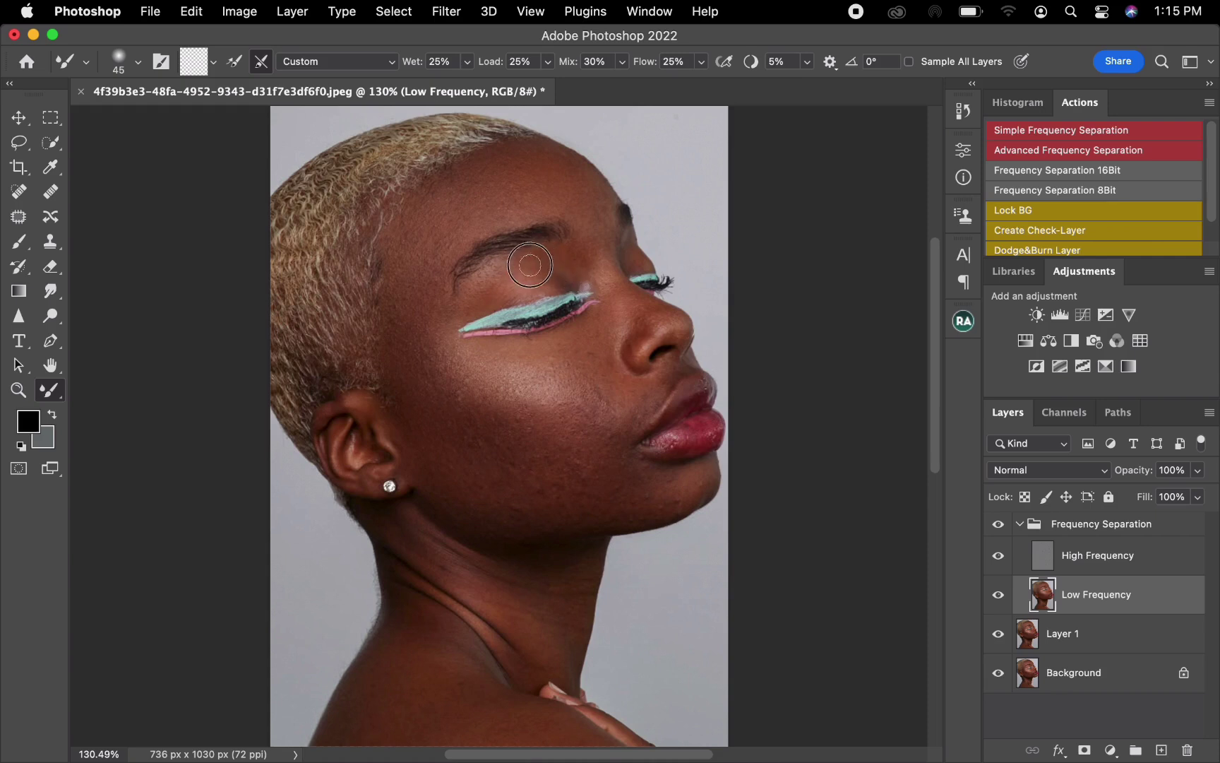
key(bracketright)
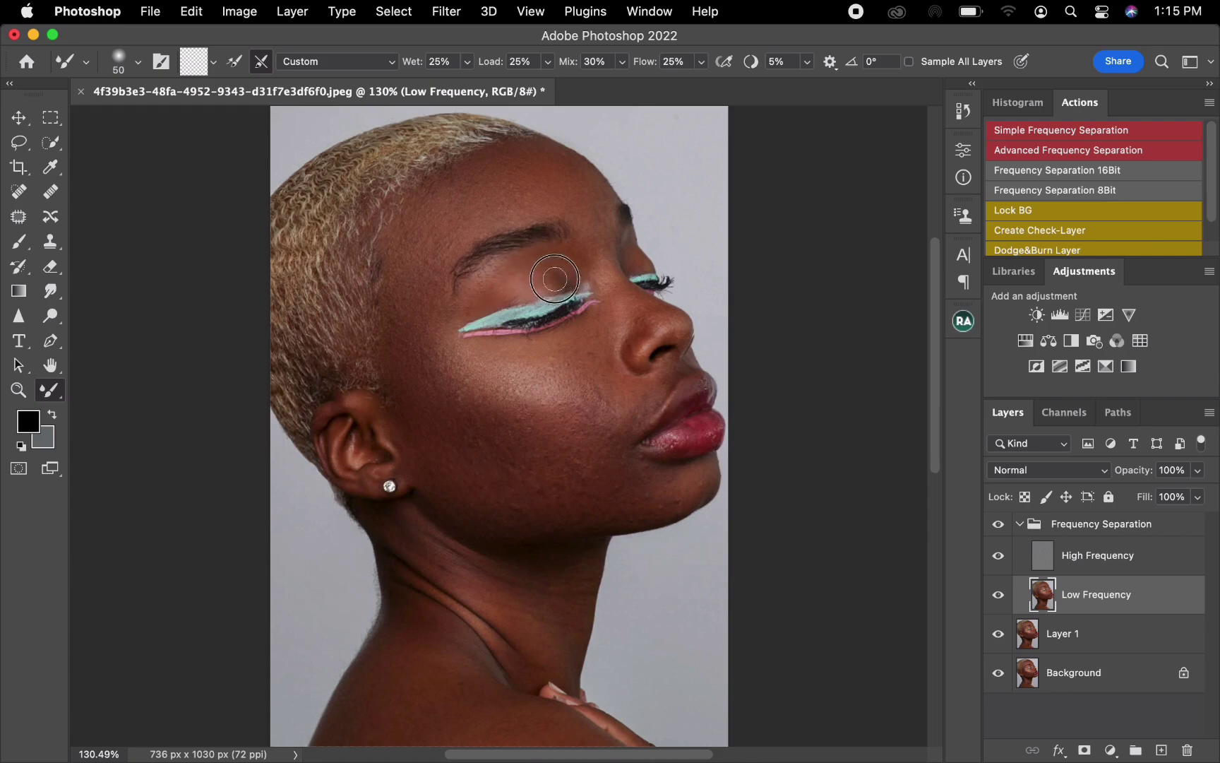
mouse_move(555, 279)
mouse_down()
mouse_move(510, 289)
mouse_move(556, 279)
mouse_up()
key(bracketright)
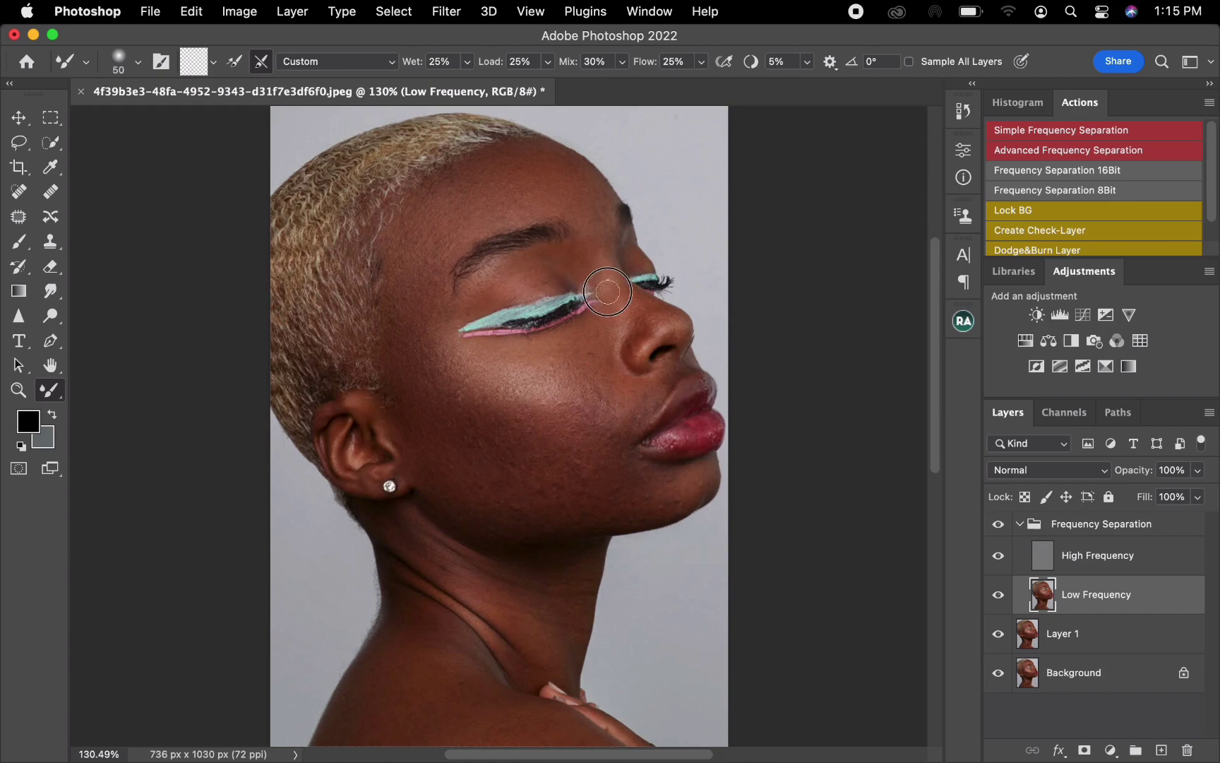
key(bracketright)
On the High Frequency layer, Clone Stamp the leftover bumps in the middle of the cheek with a 10 px brush
key(alt+bracketright)
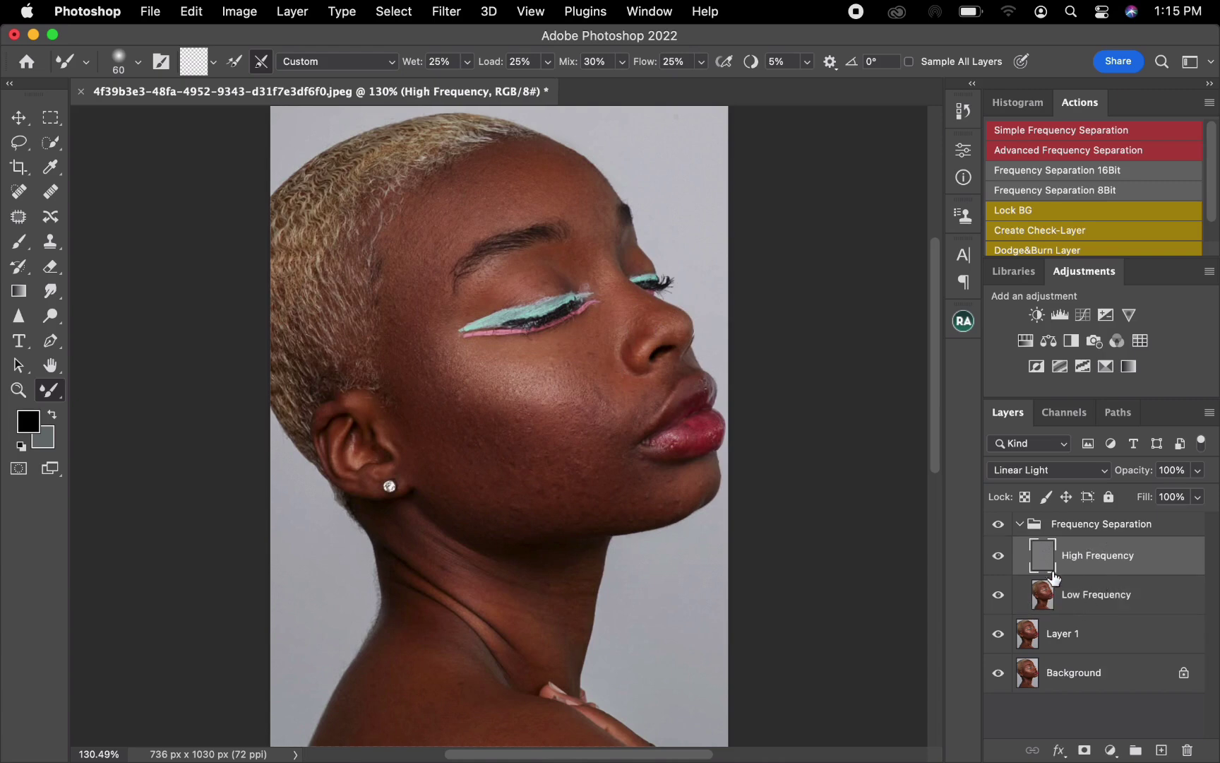
key(super+equal)
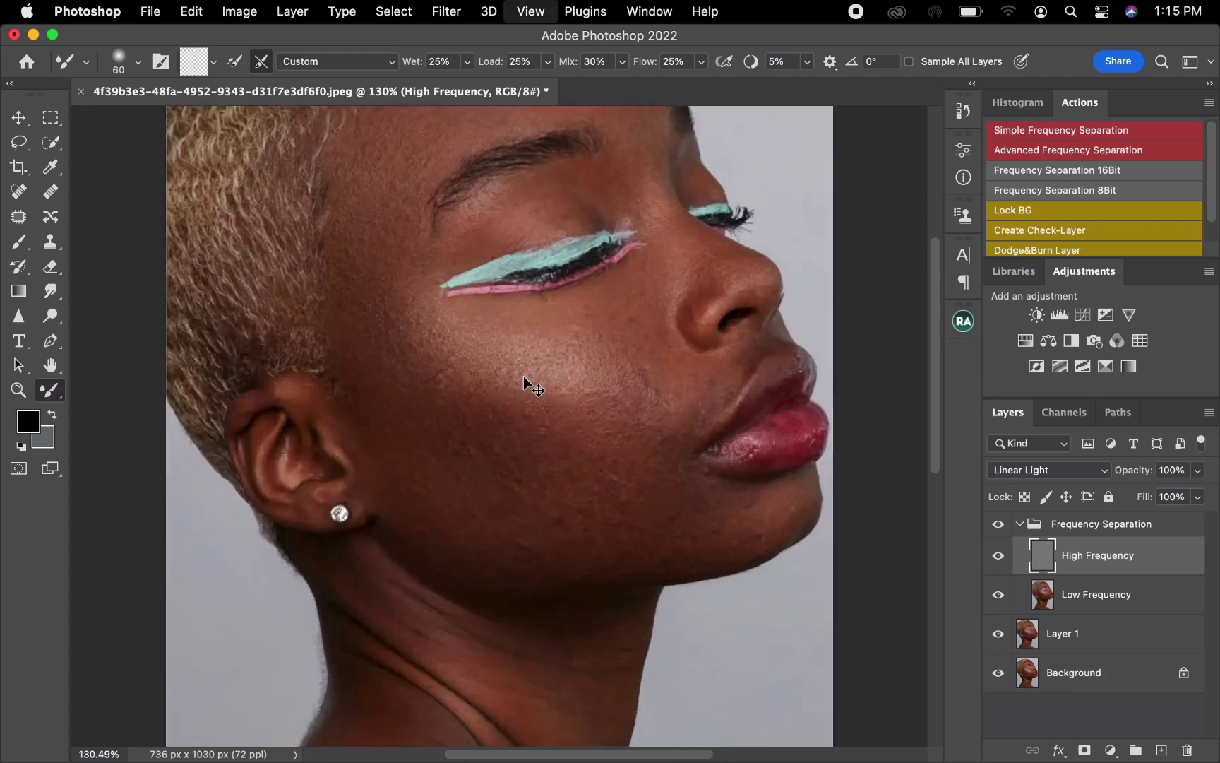
key(super+equal)
key(super+minus)
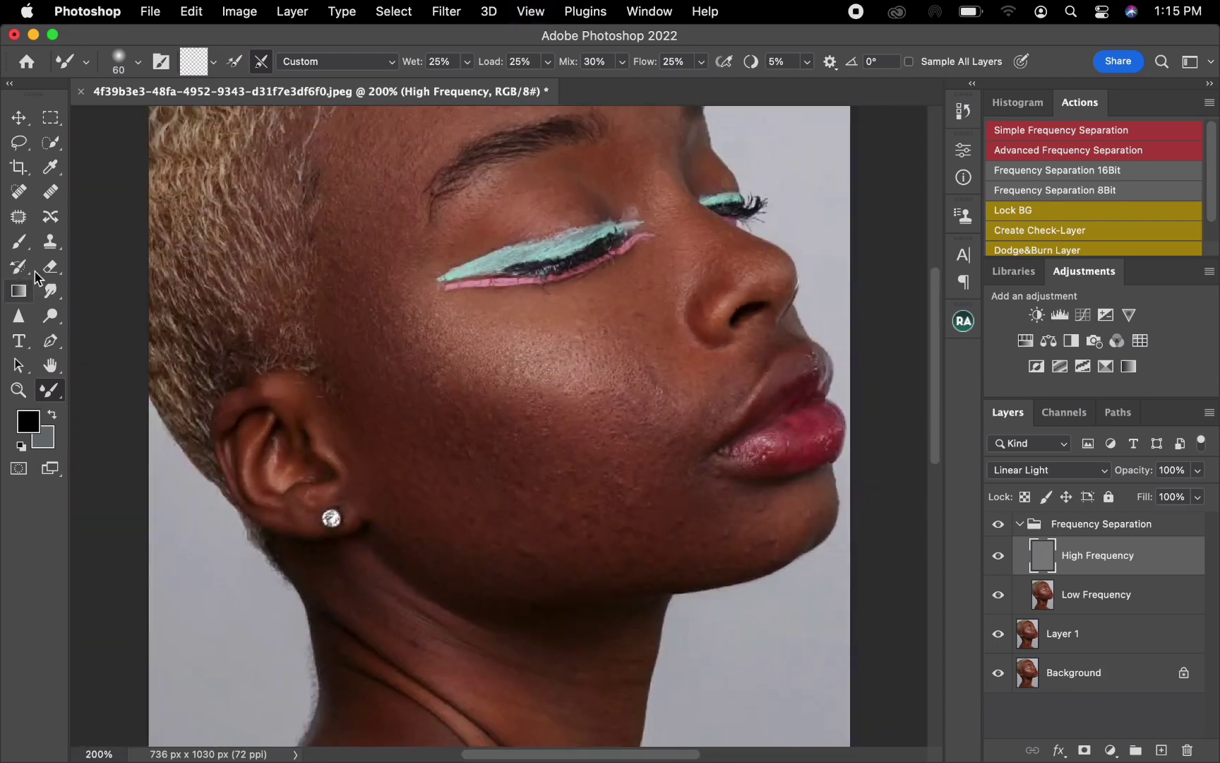
click(52, 244)
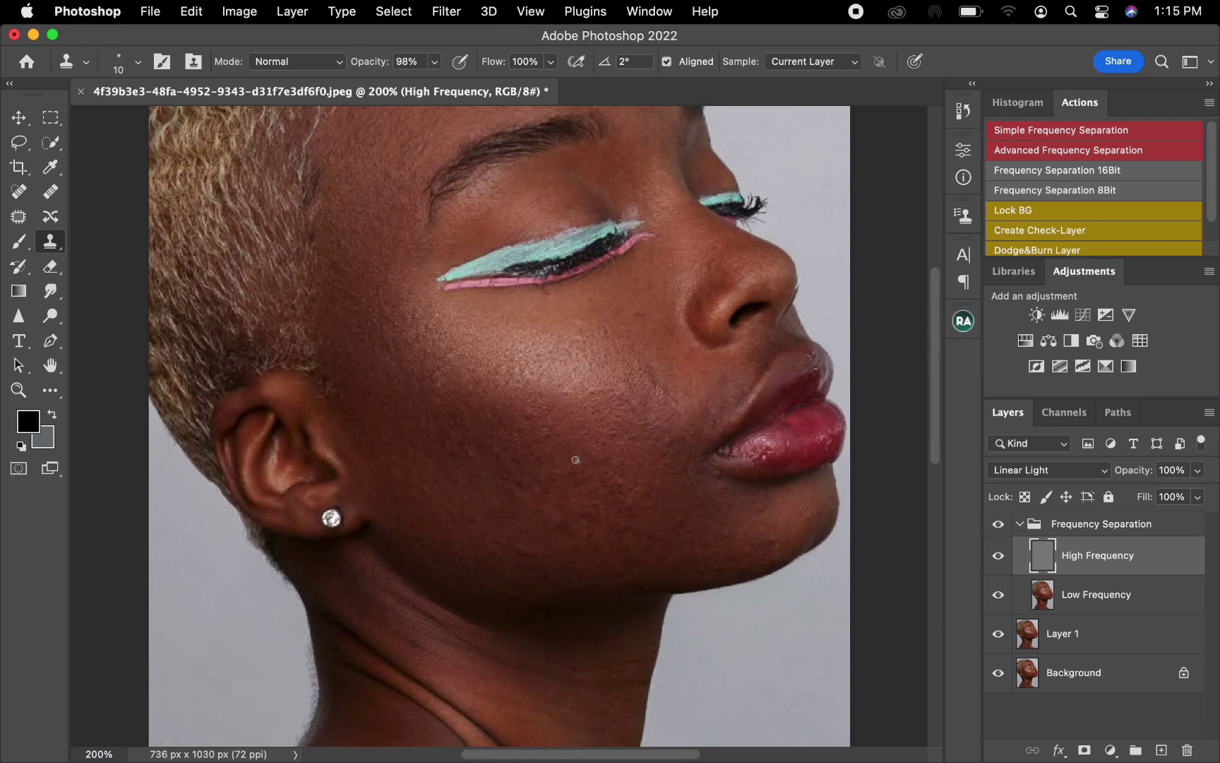
alt+click(561, 429)
drag(544, 429, 547, 413)
alt+click(446, 374)
Clone clean texture over the marks on the near upper eyelid and just below the eyebrow
alt+click(560, 197)
drag(574, 209, 567, 207)
alt+click(509, 208)
drag(495, 189, 493, 181)
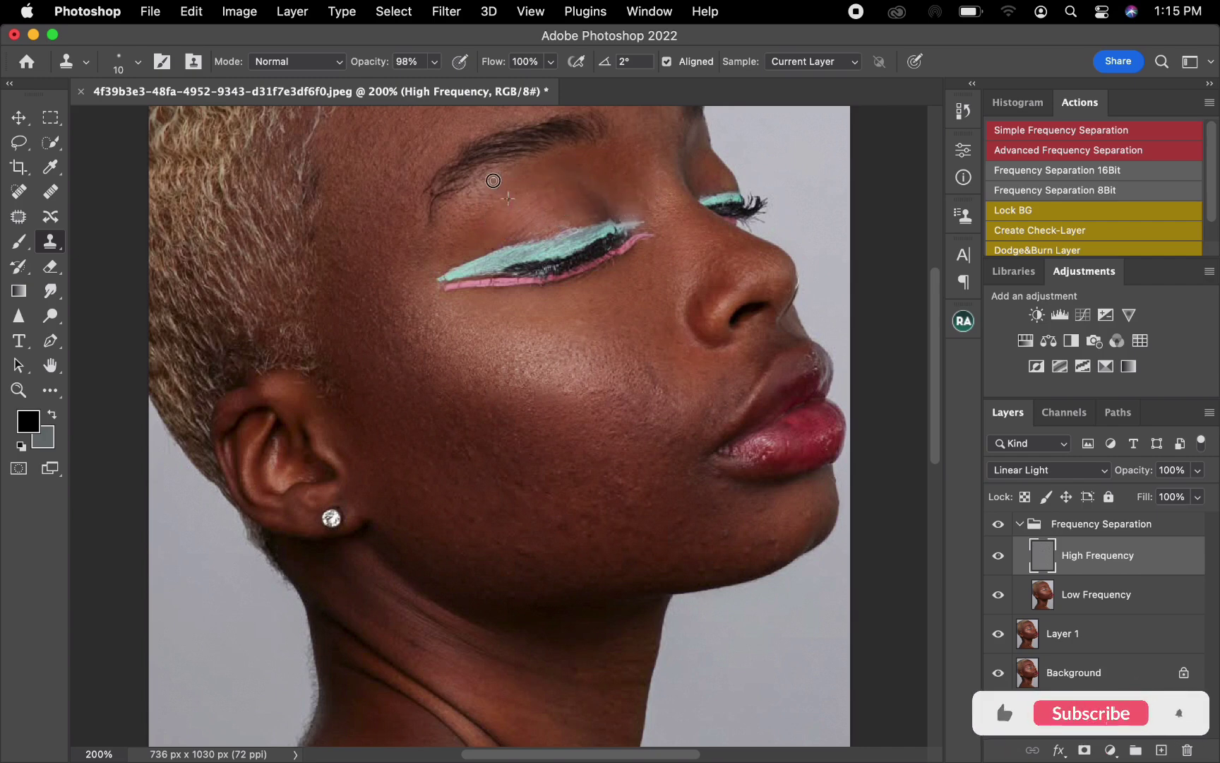
Clone clean texture over the bumps beside the mouth corner and on the chin with the 10 px brush
alt+click(686, 488)
mouse_move(718, 469)
mouse_down()
mouse_move(691, 467)
mouse_move(717, 499)
mouse_up()
alt+click(688, 493)
alt+click(730, 515)
click(728, 537)
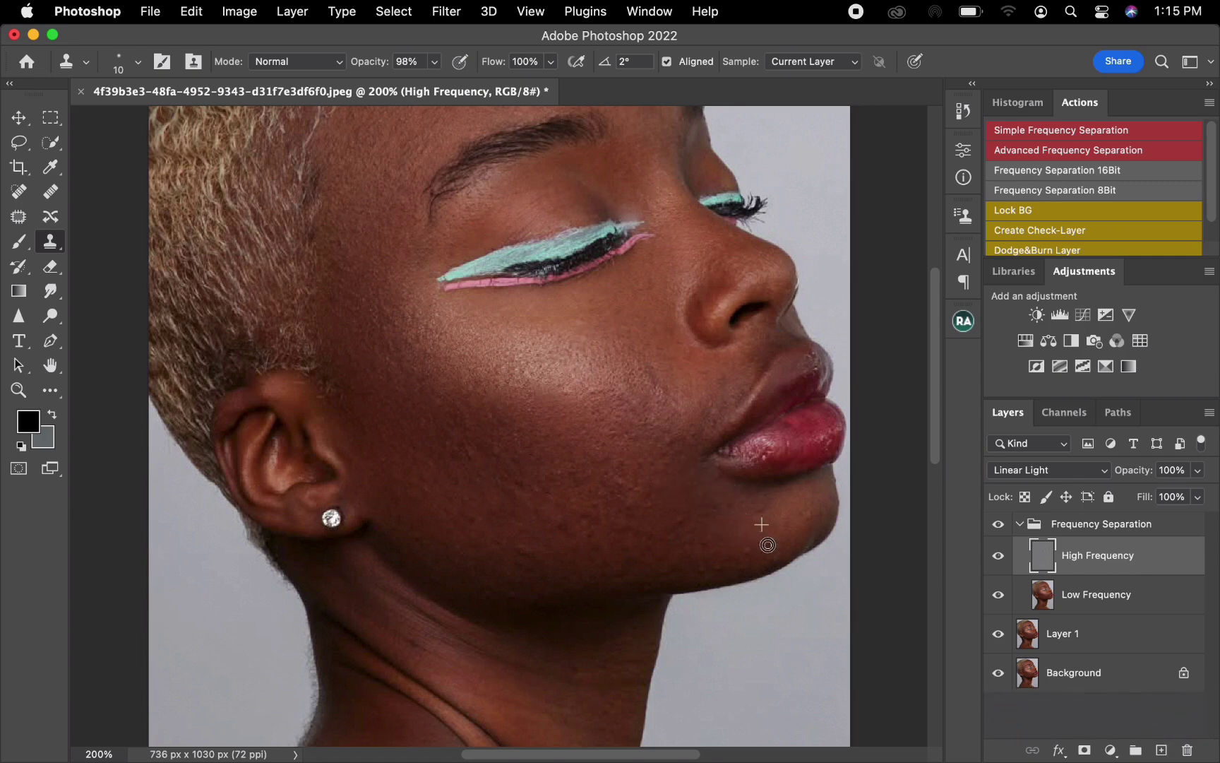
alt+click(761, 528)
alt+click(741, 545)
Clone Stamp the remaining marks along the jawline and lower cheek on the High Frequency layer
alt+click(643, 553)
click(600, 568)
alt+click(558, 562)
alt+click(494, 523)
click(470, 508)
Clone clean texture over the blemishes on the middle of the cheek, beside the nostril and under the inner eye
alt+click(537, 448)
drag(524, 443, 524, 424)
alt+click(599, 409)
click(624, 394)
alt+click(632, 387)
click(661, 394)
alt+click(669, 376)
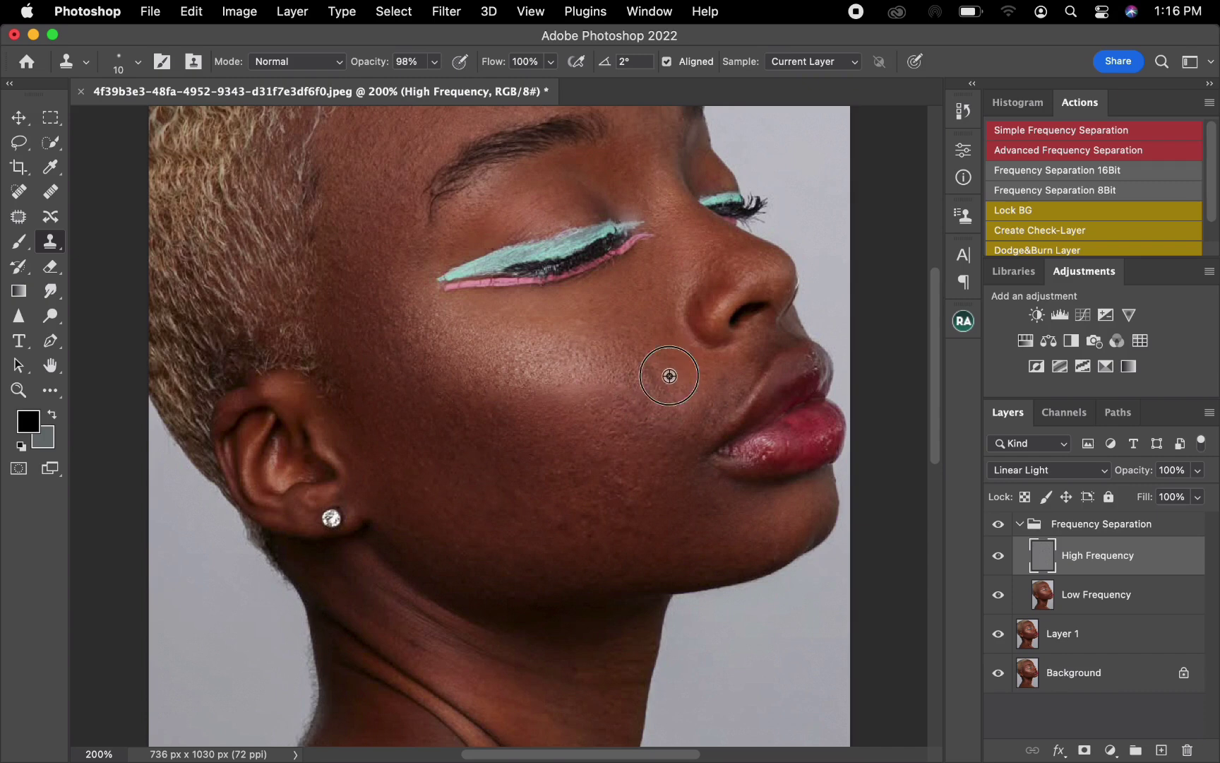
mouse_move(653, 380)
mouse_down()
mouse_move(623, 376)
mouse_move(636, 373)
mouse_move(622, 351)
mouse_move(629, 331)
mouse_move(598, 332)
mouse_move(628, 322)
mouse_up()
alt+click(630, 347)
click(630, 333)
alt+click(597, 334)
Clone clean skin texture over the leftover bumps in the middle of the lower cheek
alt+click(581, 490)
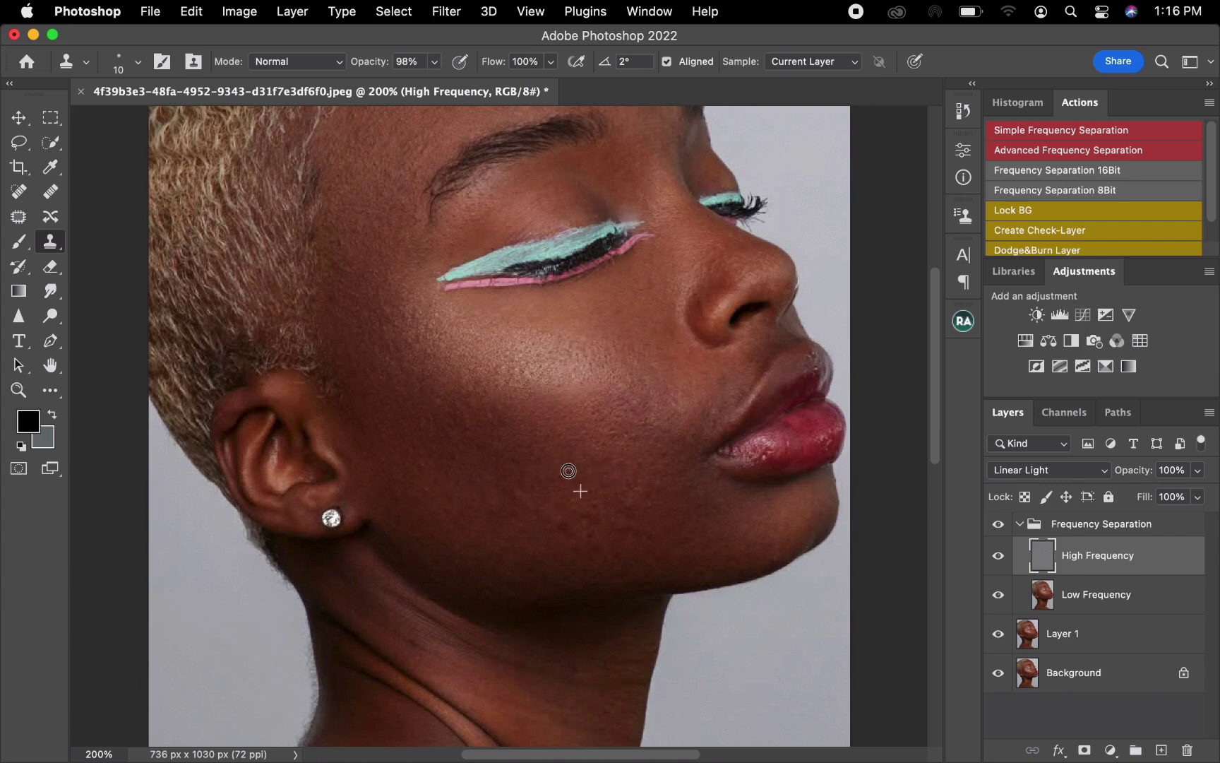
alt+click(558, 512)
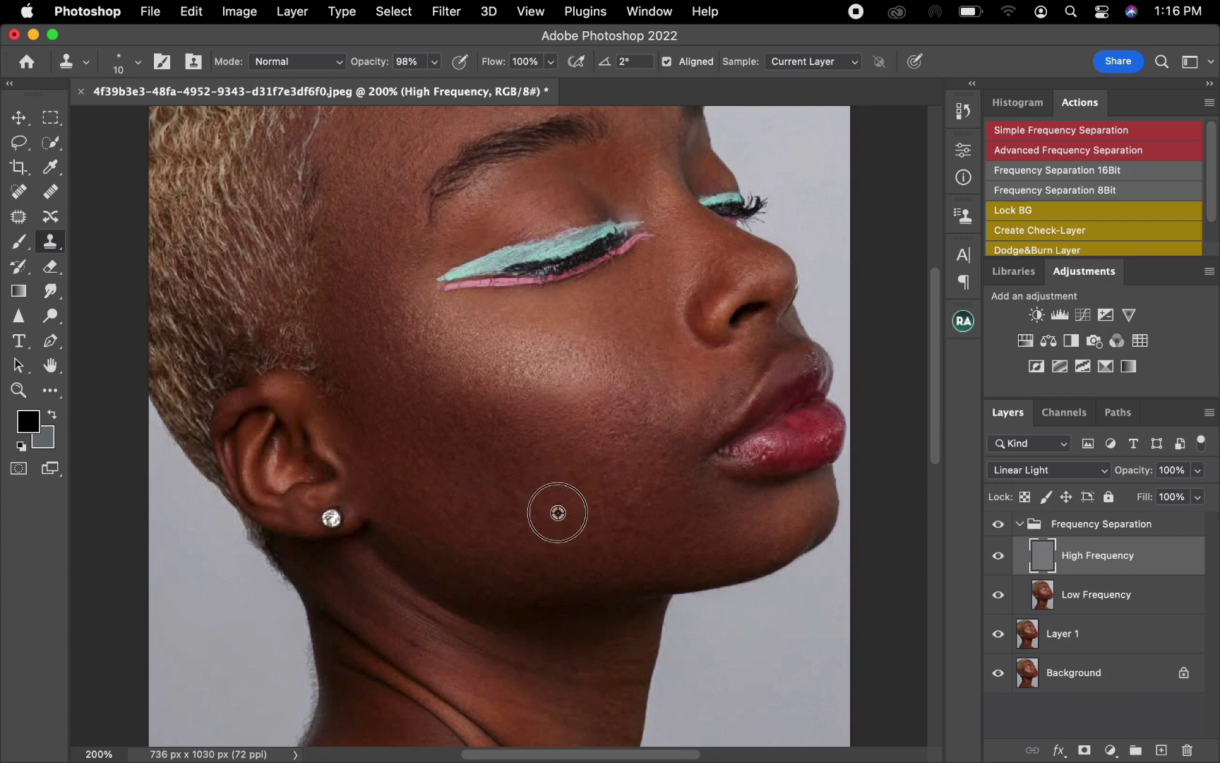
drag(540, 513, 517, 495)
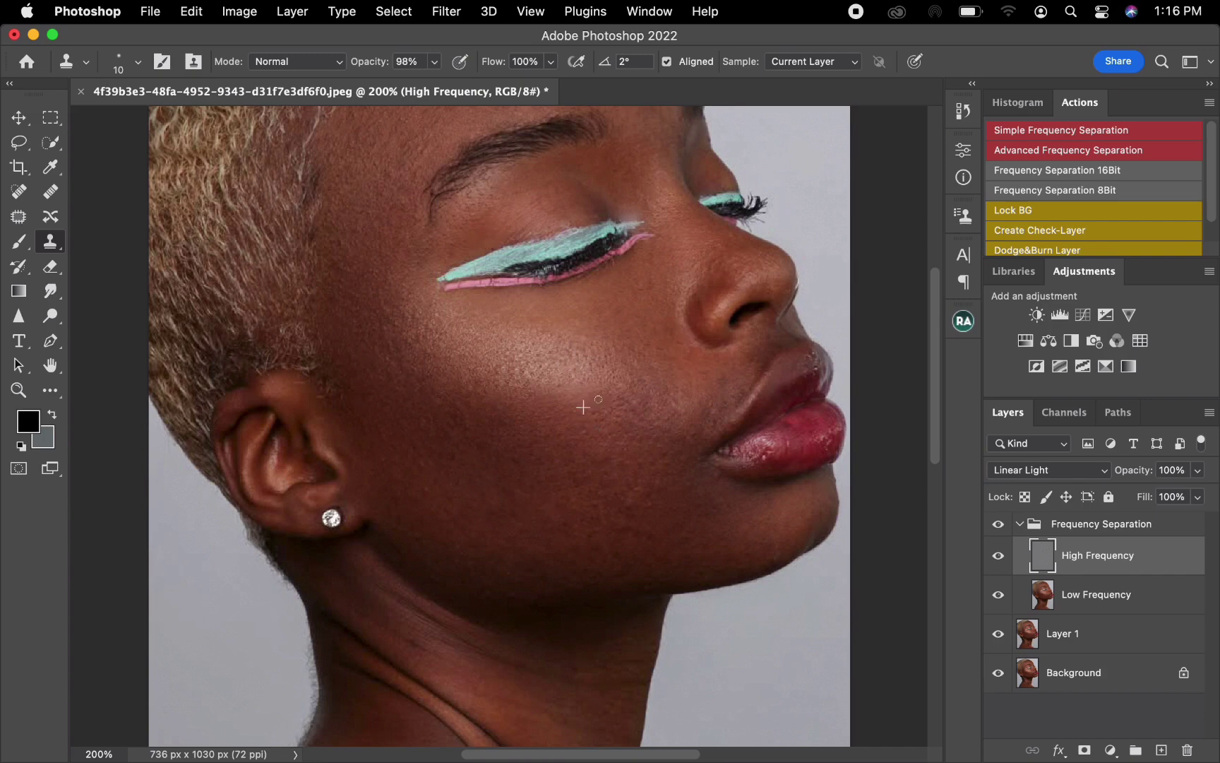
On the Low Frequency layer, blend the tones of the forehead, temple and cheek with the Mixer Brush at about 80 to 90 px
key(super+1)
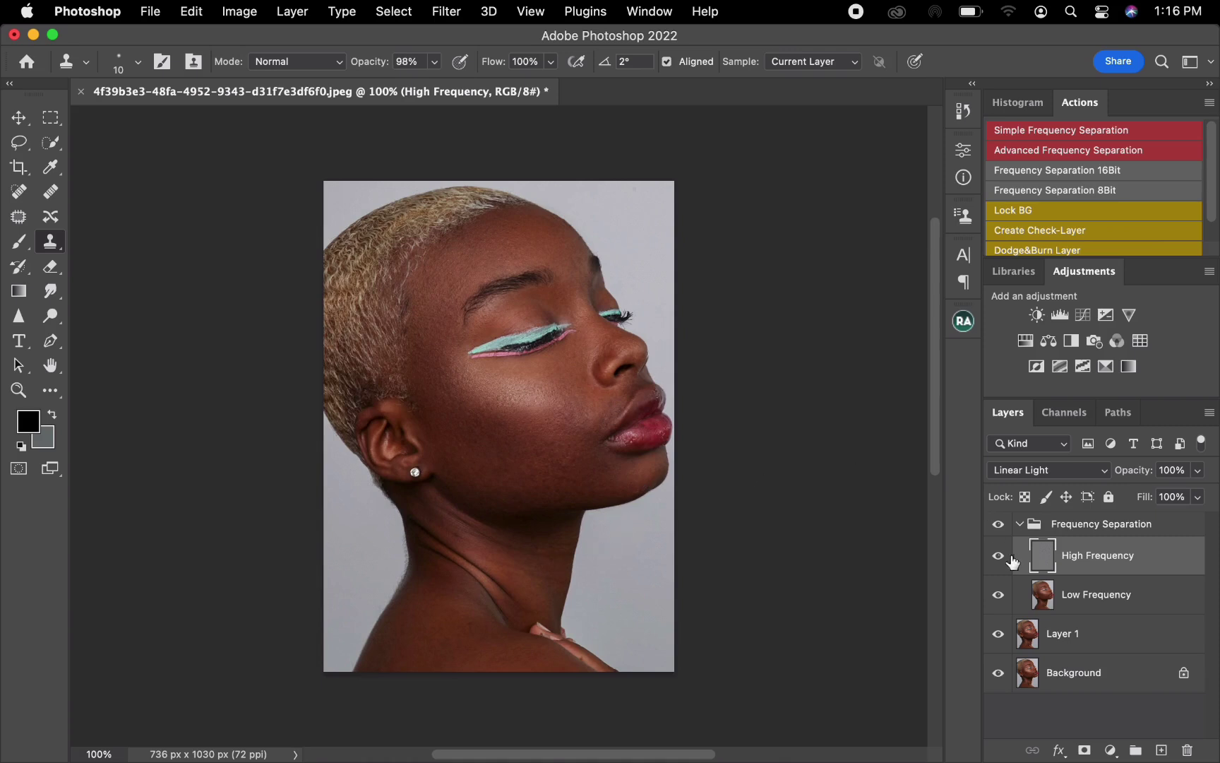
key(super+0)
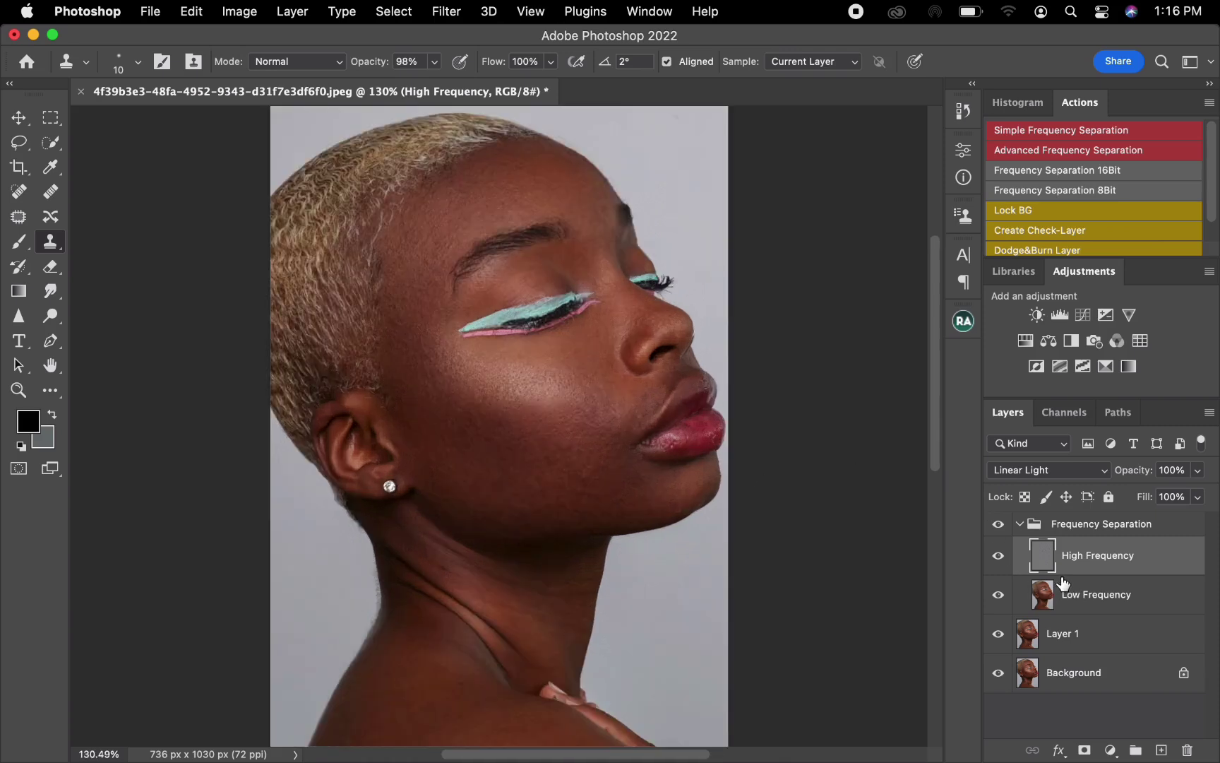
click(1101, 609)
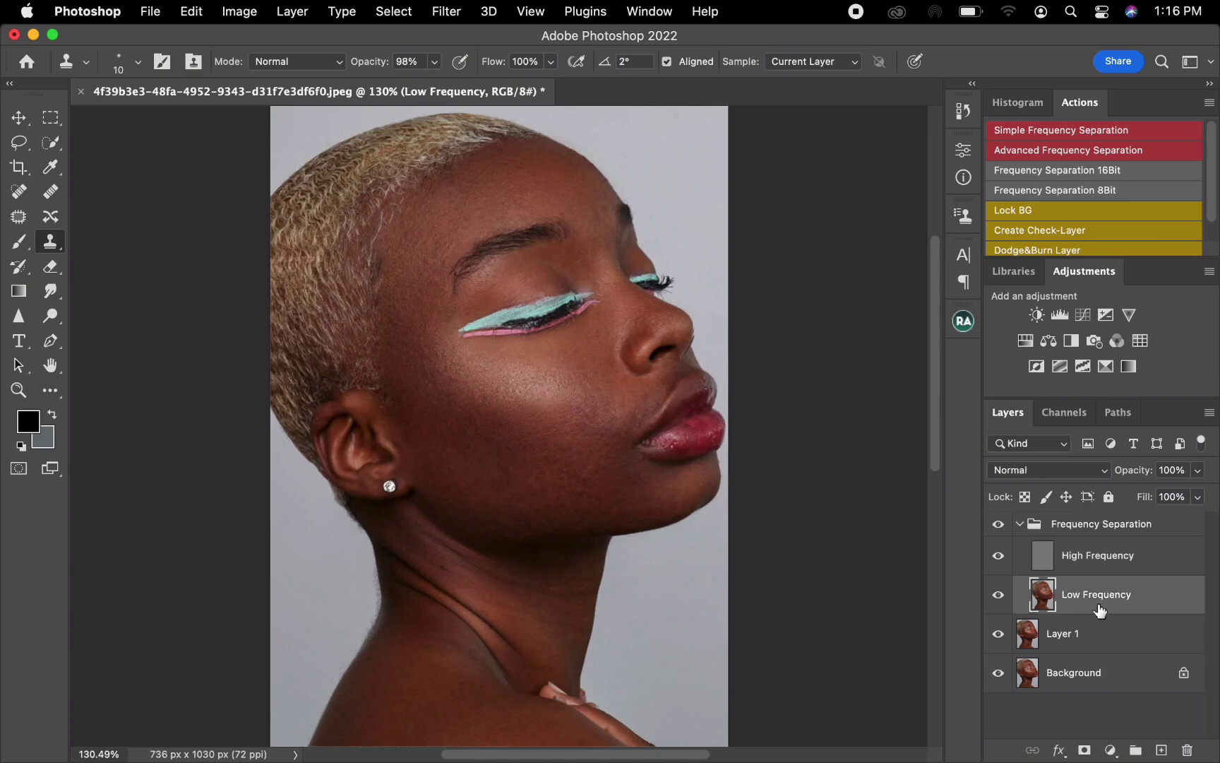
click(50, 390)
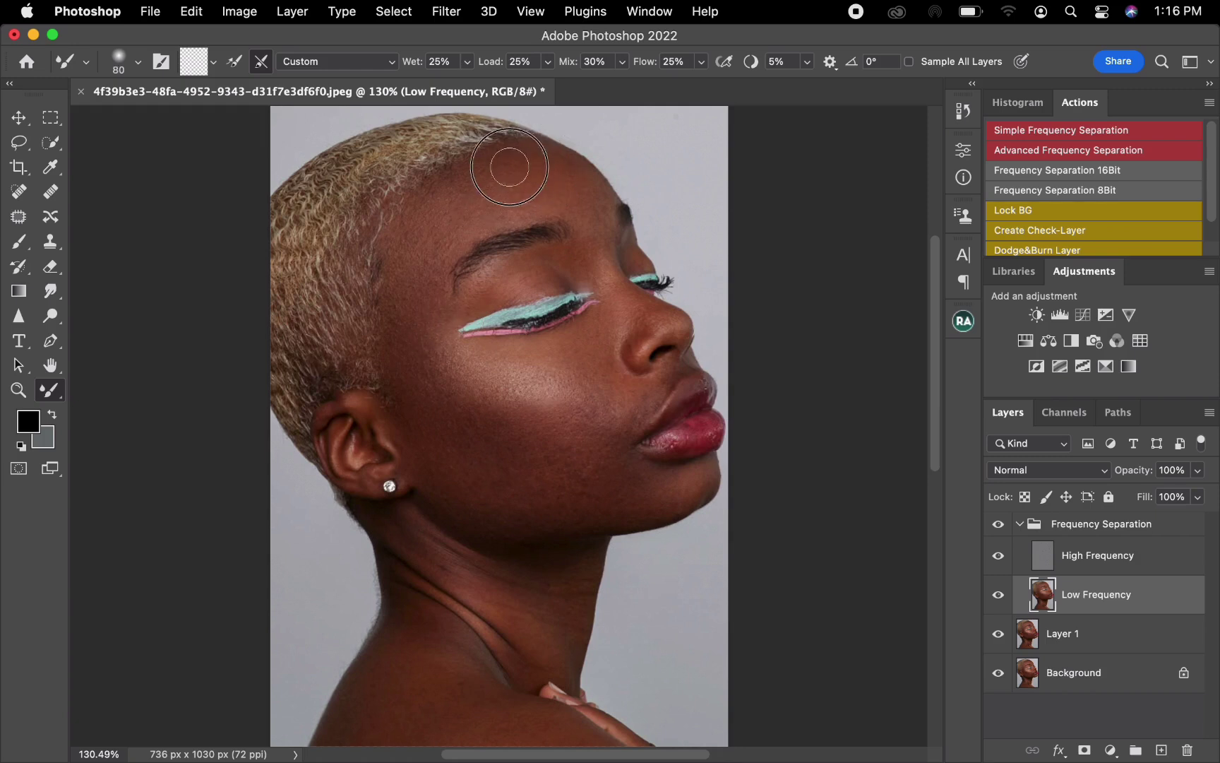
key(bracketright)
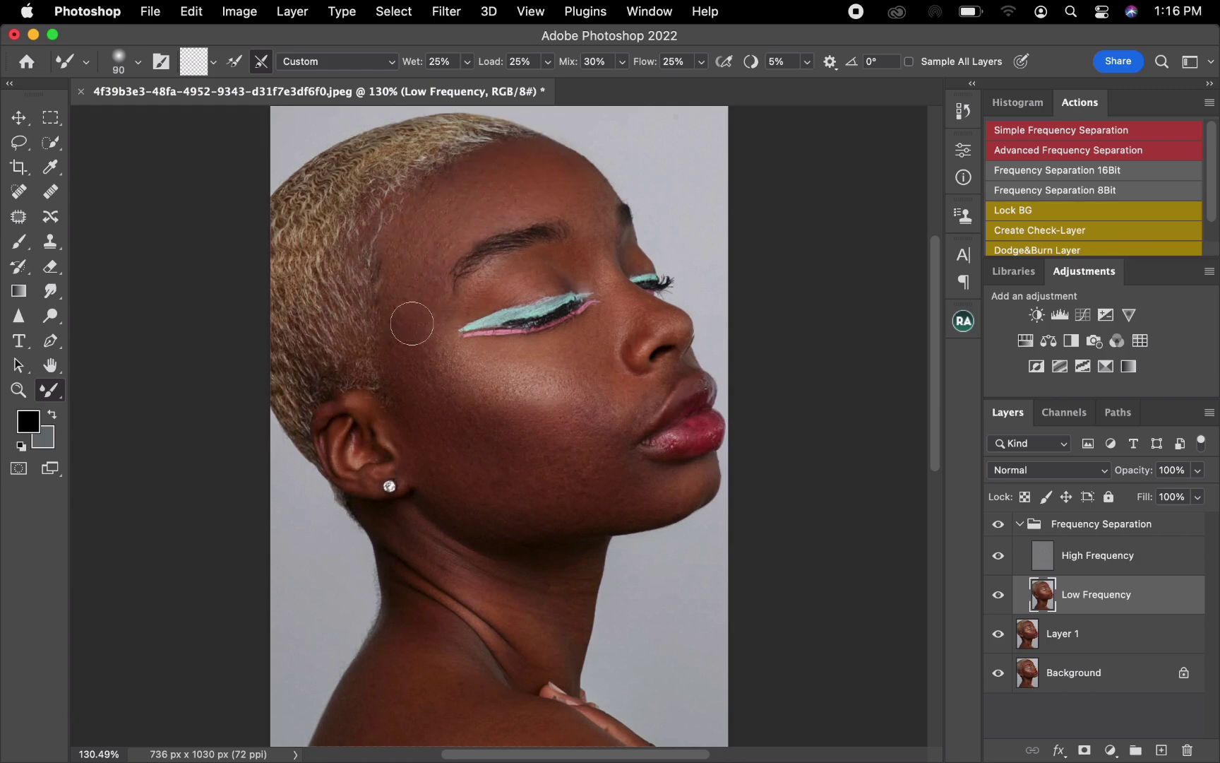
key(bracketright)
key(bracketright)
key(bracketright)
key(bracketleft)
key(bracketleft)
key(bracketleft)
key(bracketleft)
key(bracketleft)
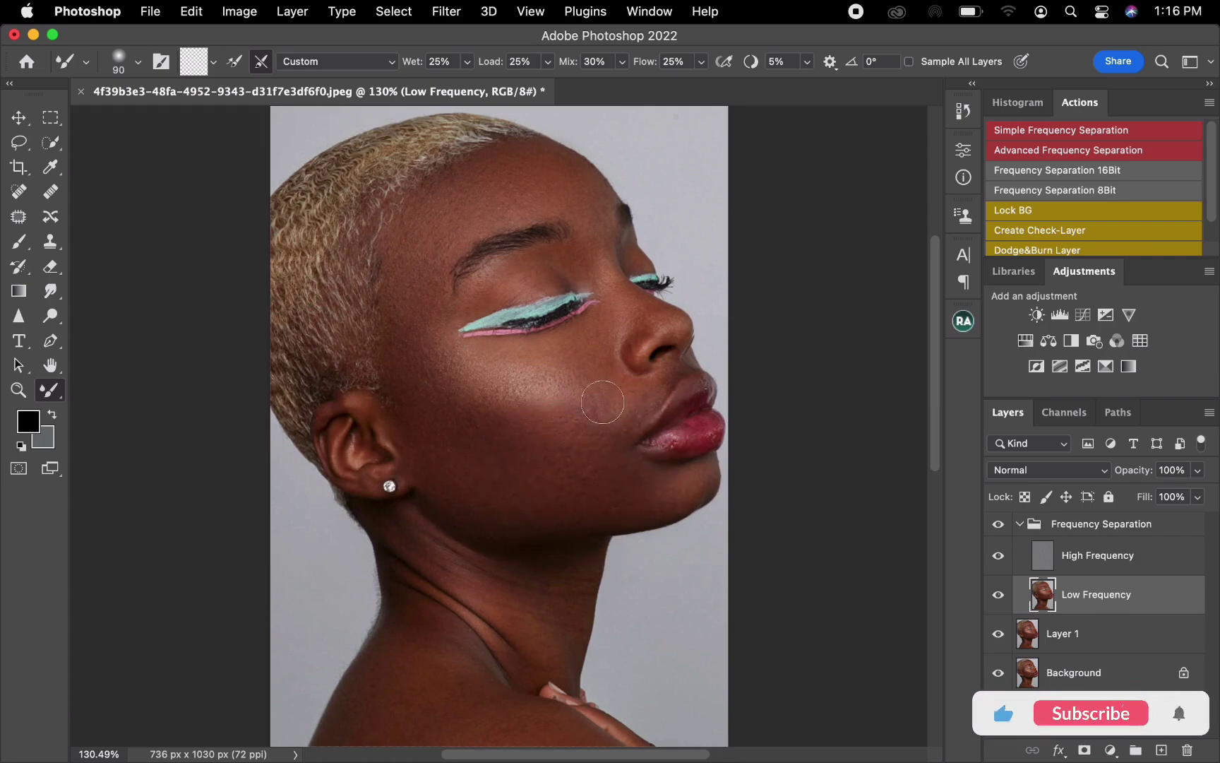
Blend the forehead skin between the eyebrows with a 50 px Mixer Brush, and compare the result by hiding and showing the Frequency Separation group
key(bracketleft)
key(bracketleft)
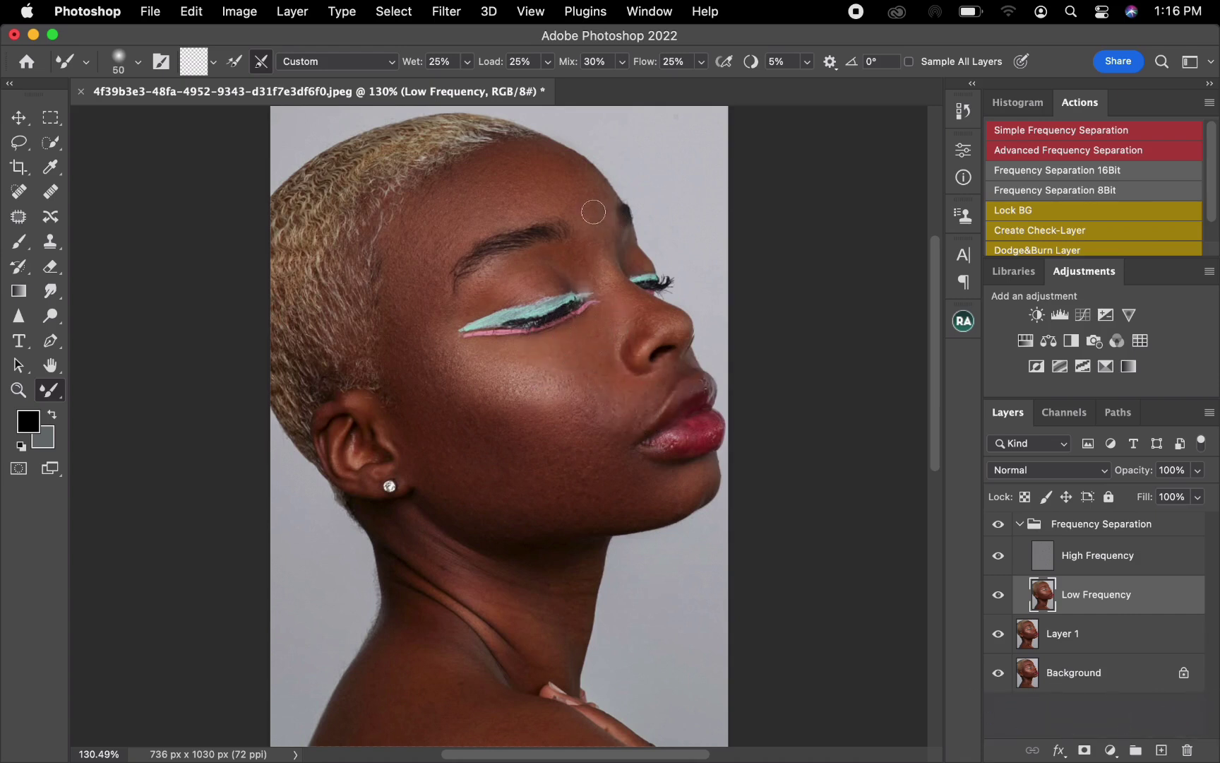
key(bracketright)
key(bracketright)
key(bracketright)
click(999, 526)
click(998, 525)
Blend the tones of the neck below the ear and jaw with the Mixer Brush at 70 to 90 px
key(bracketright)
key(bracketright)
key(bracketright)
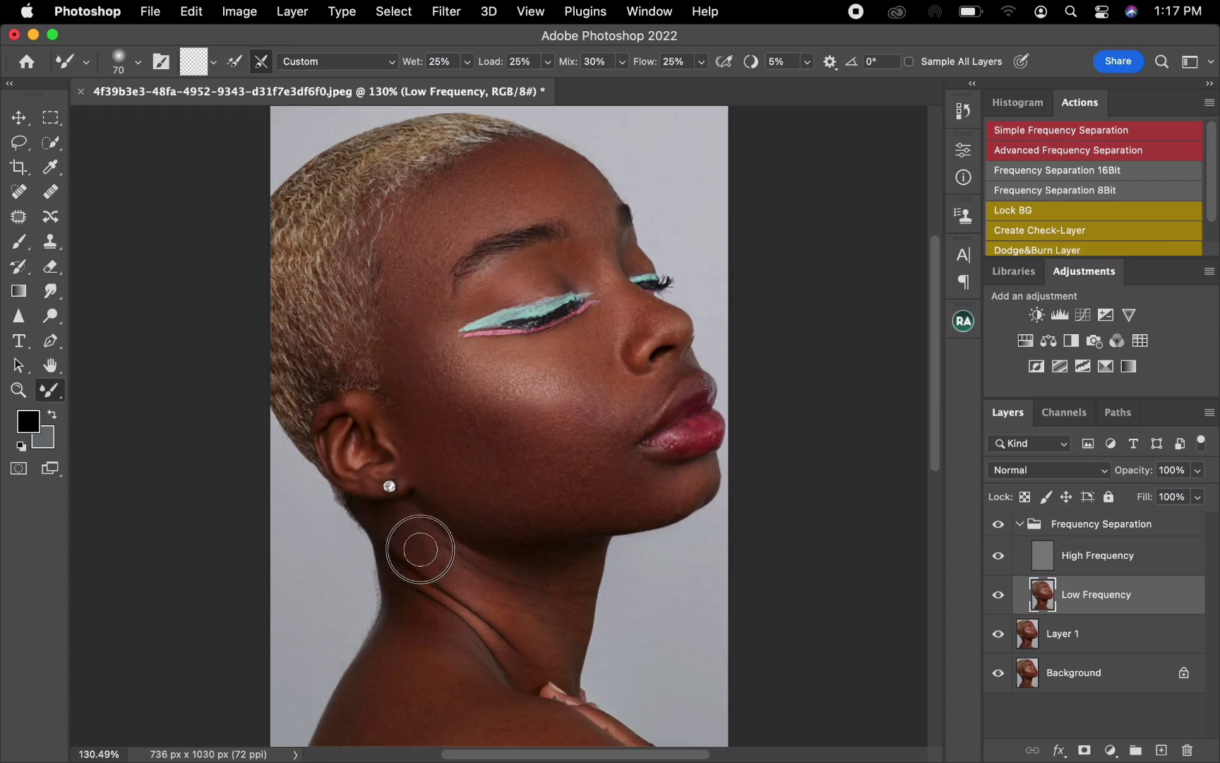
key(bracketright)
key(bracketright)
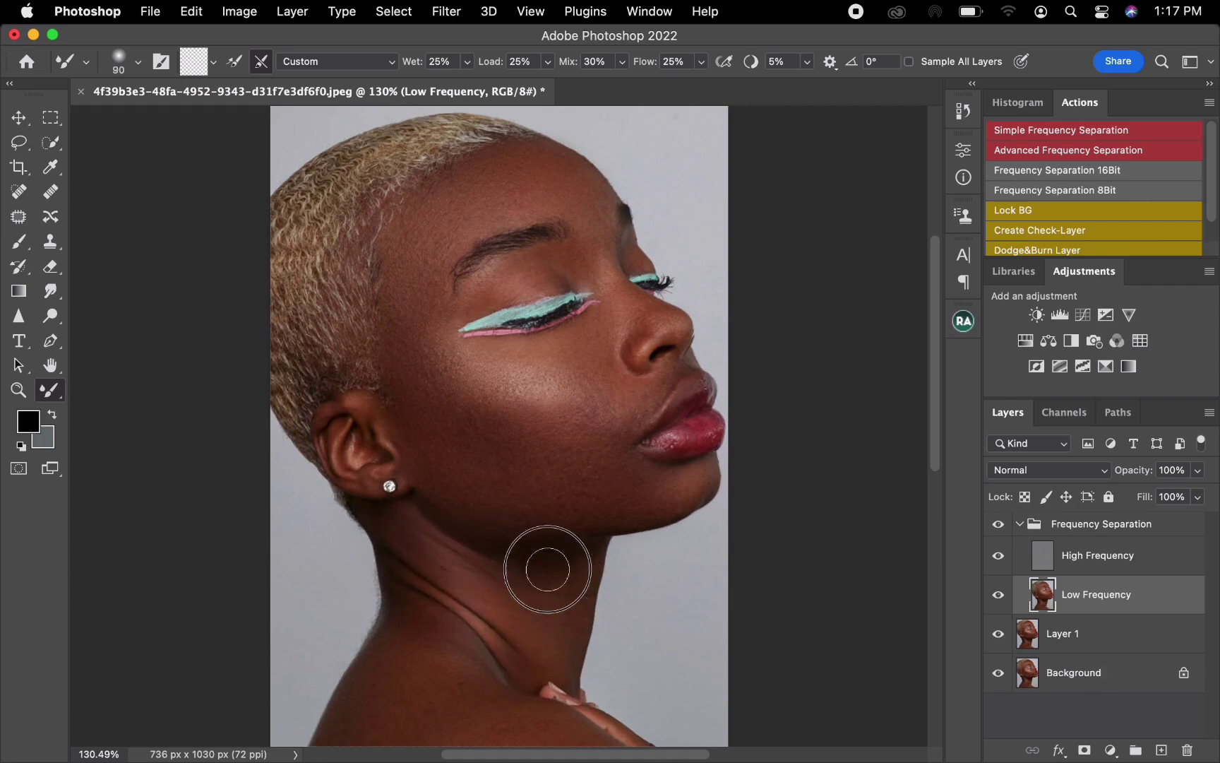
key(bracketleft)
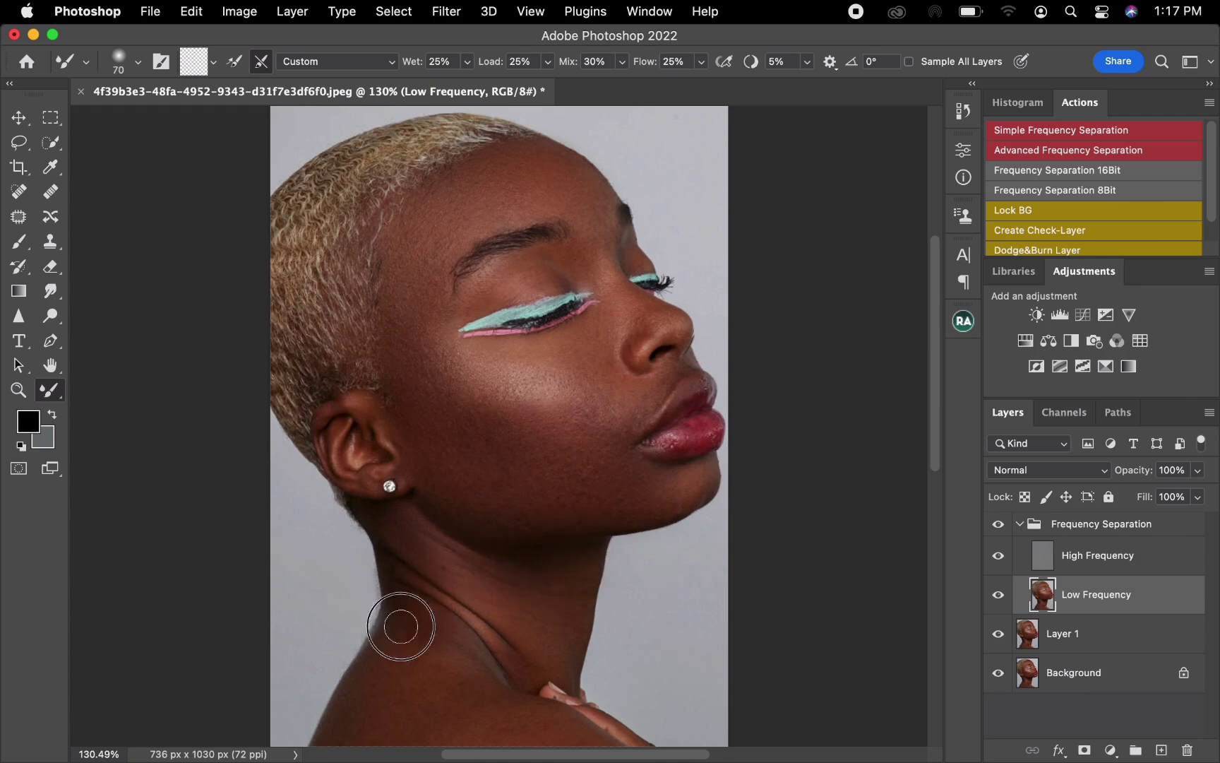
Smooth the tones of the shoulder with the Mixer Brush enlarged to 100 and 150 px
key(bracketright)
key(bracketright)
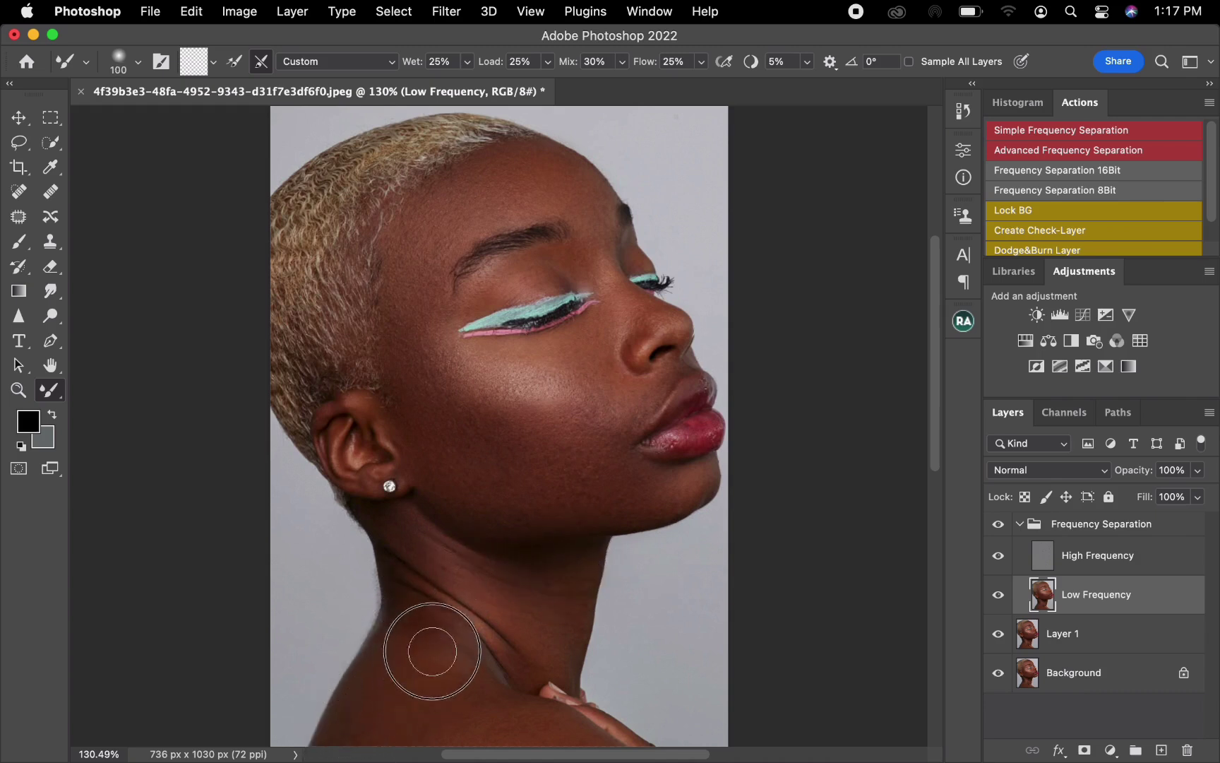
key(bracketright)
key(bracketright)
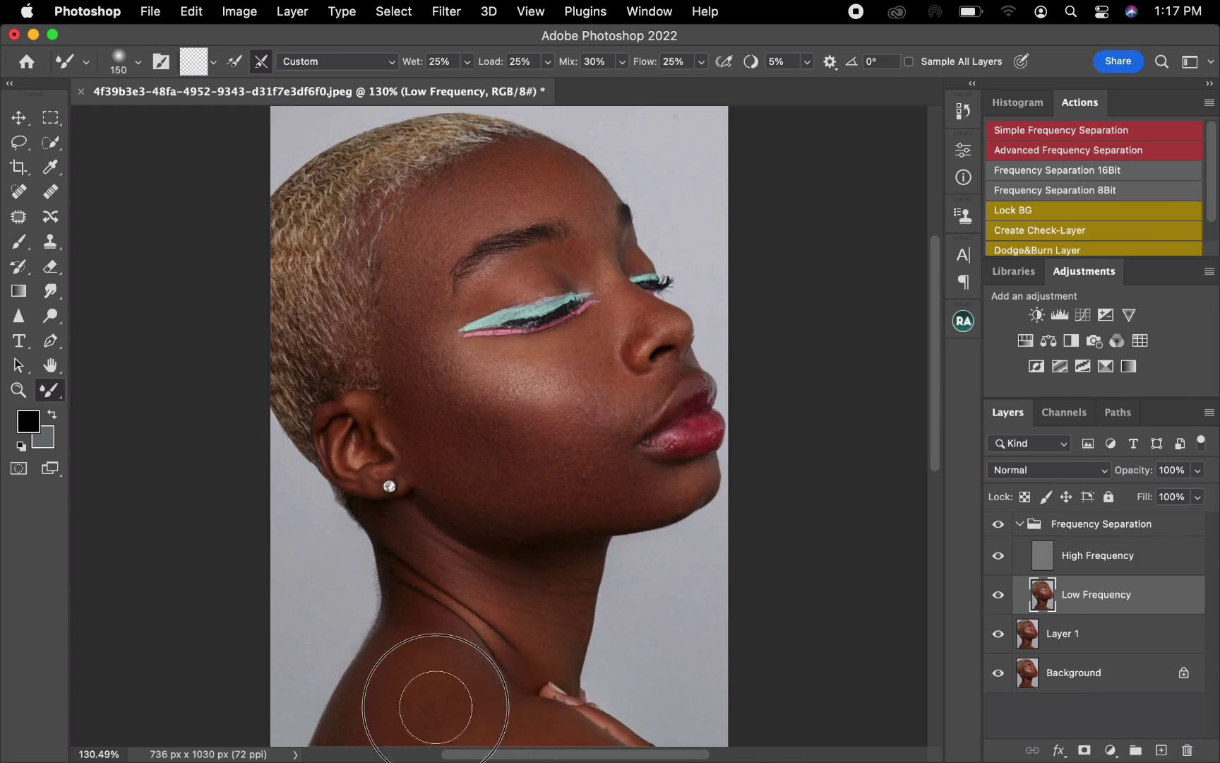
Blend the shading under the jawline and on the front of the neck with a 90 px Mixer Brush
key(bracketleft)
key(bracketleft)
key(bracketleft)
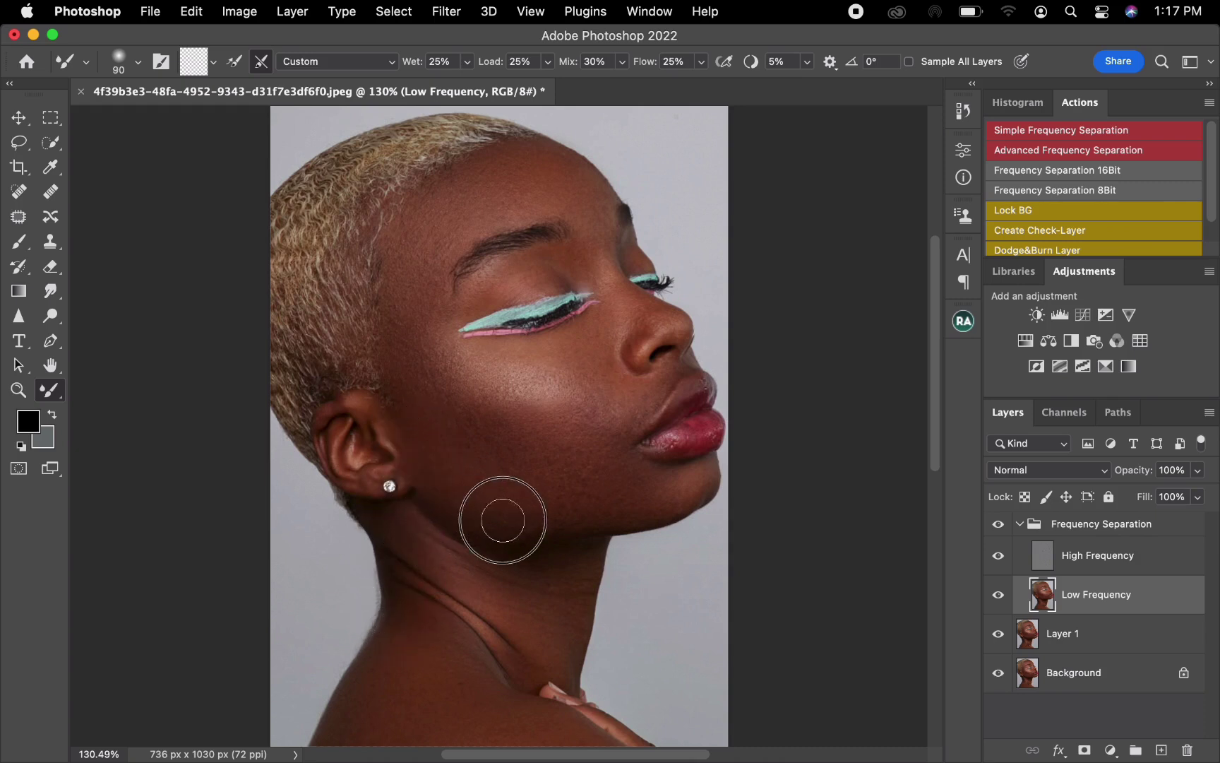
click(557, 595)
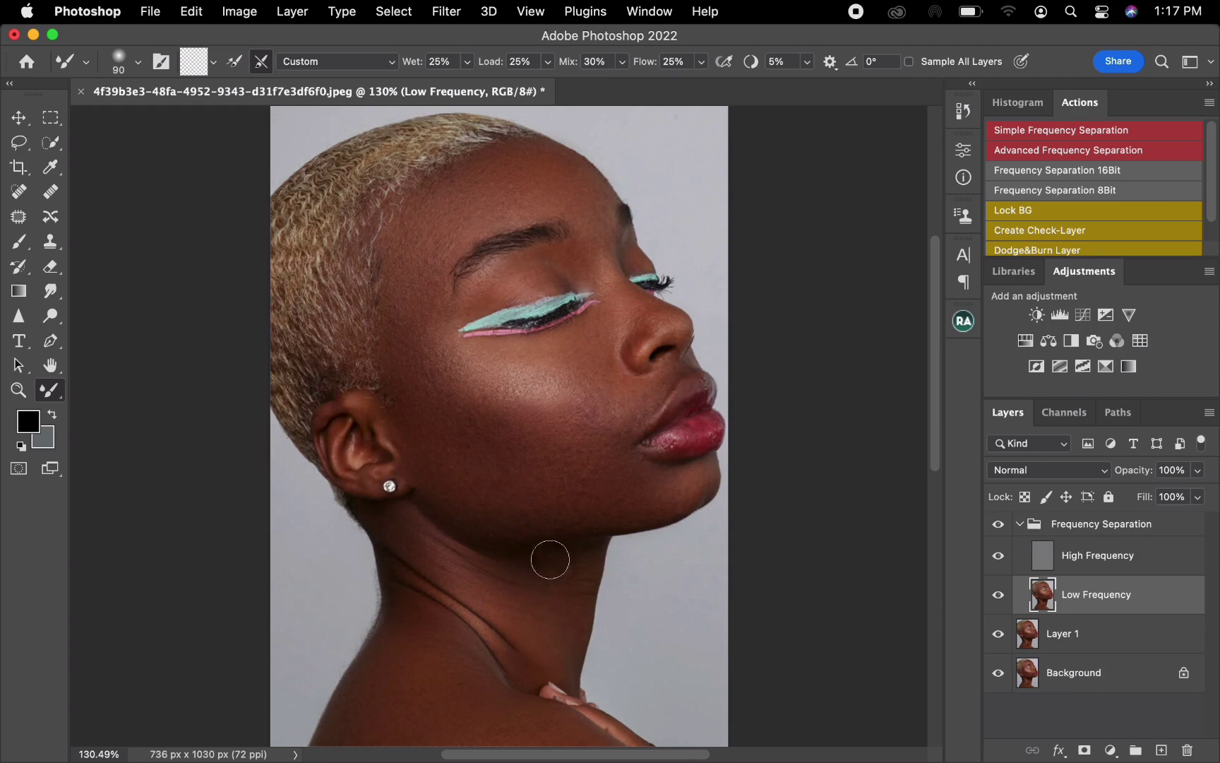
Blend the tones beside the nose, under the near eye and on its upper eyelid with the Mixer Brush at 50 to 60 px
key(bracketleft)
key(bracketleft)
key(bracketleft)
key(bracketleft)
key(bracketleft)
mouse_move(632, 345)
mouse_down()
mouse_move(661, 327)
mouse_move(622, 329)
mouse_up()
key(bracketright)
key(bracketright)
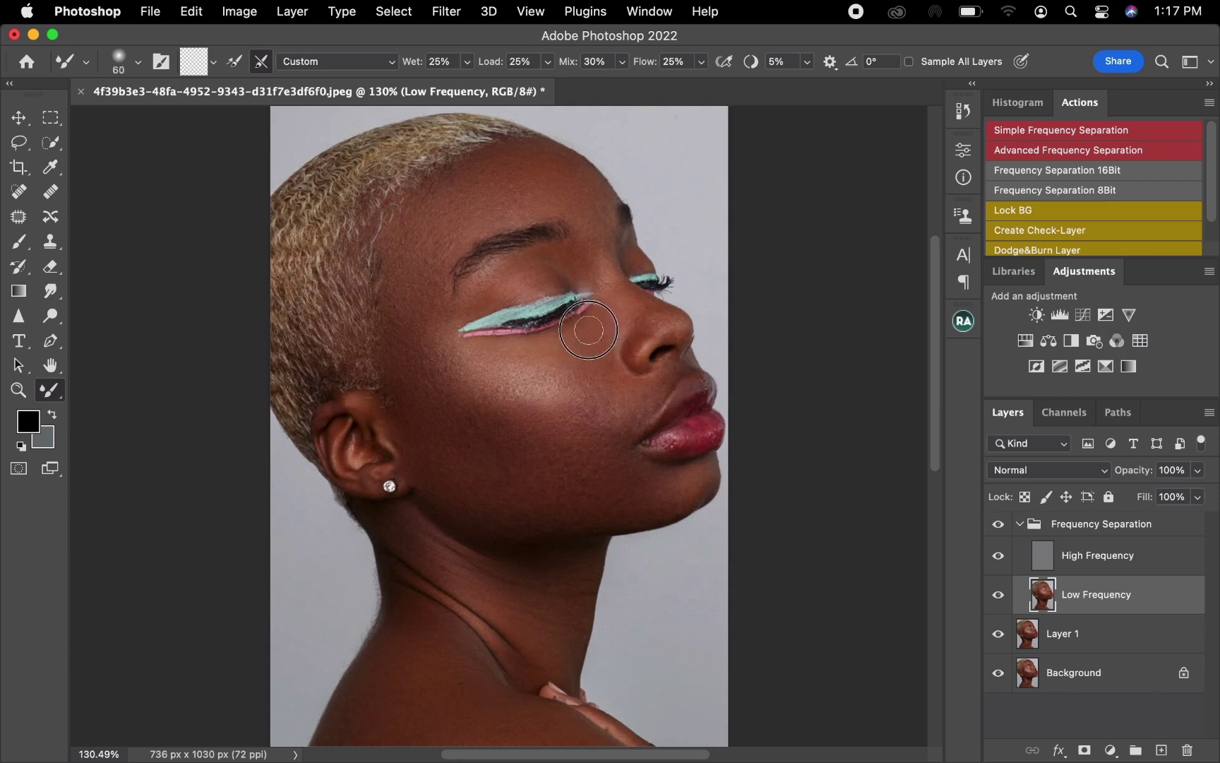
key(bracketleft)
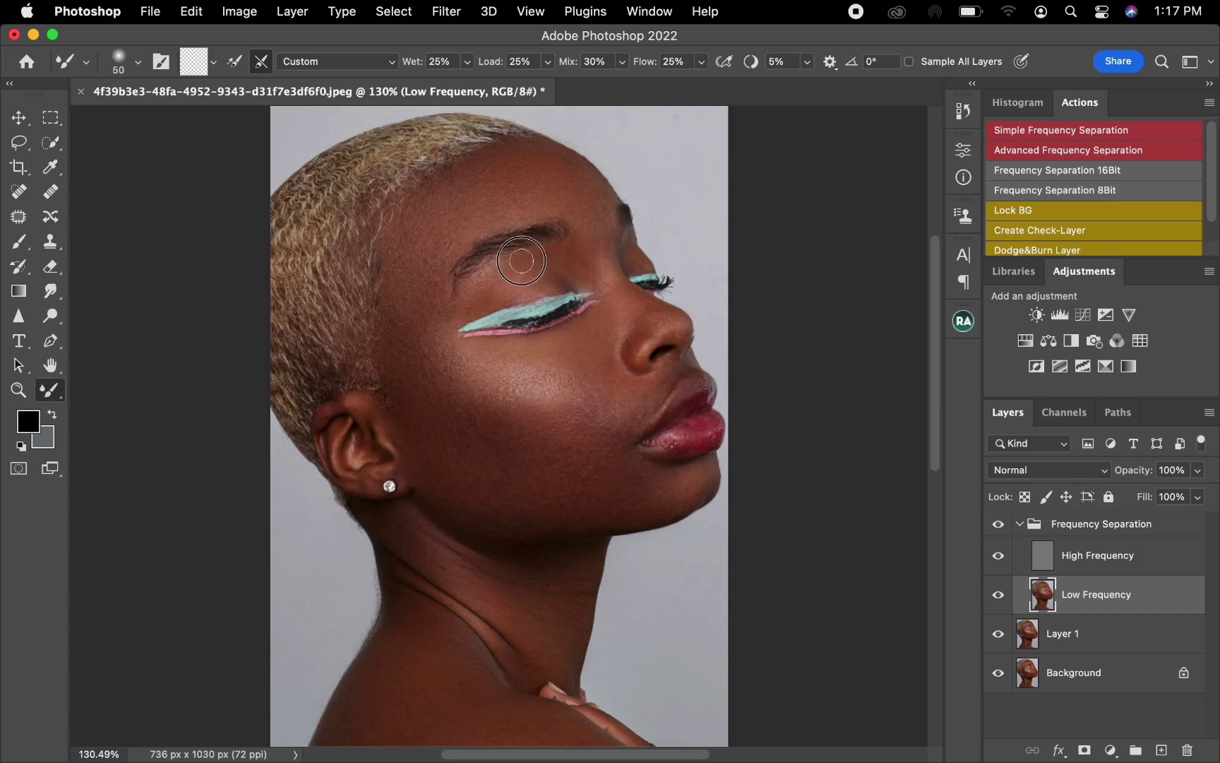
key(bracketright)
key(bracketright)
Compare the portrait with and without the Frequency Separation group, leaving the group and its High Frequency layer shown
click(999, 525)
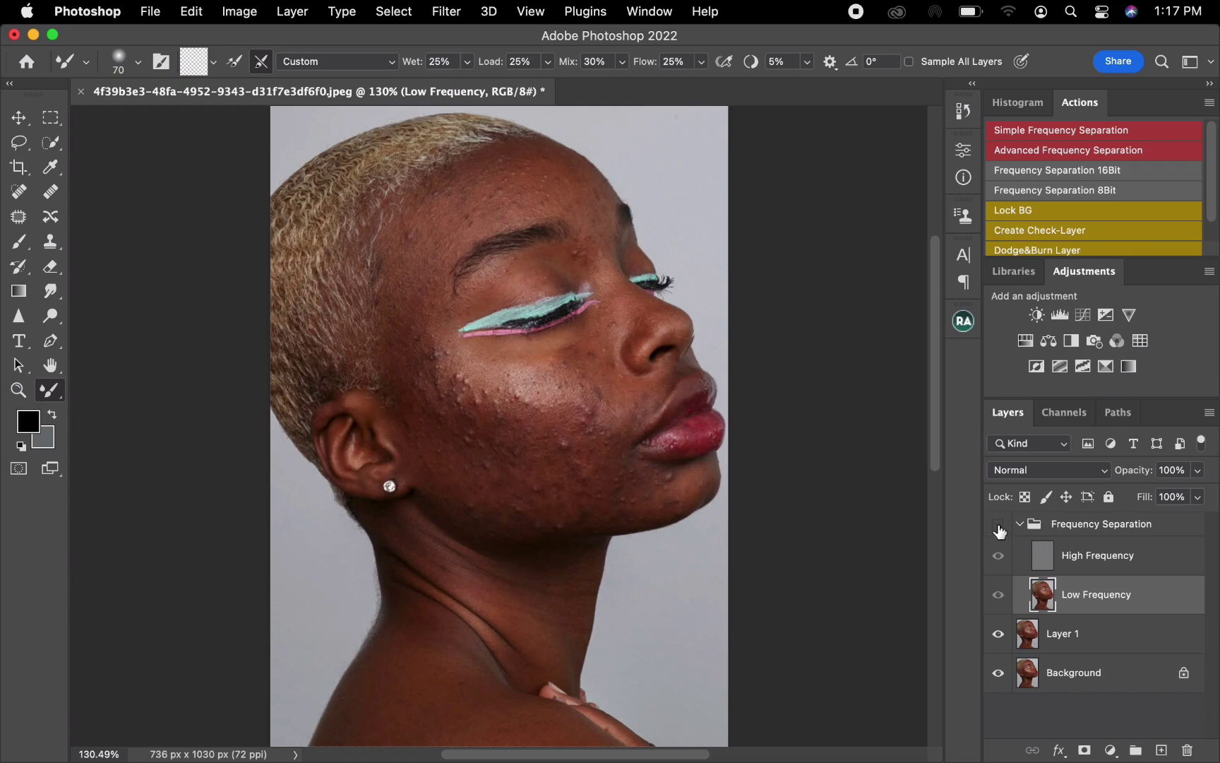
click(998, 526)
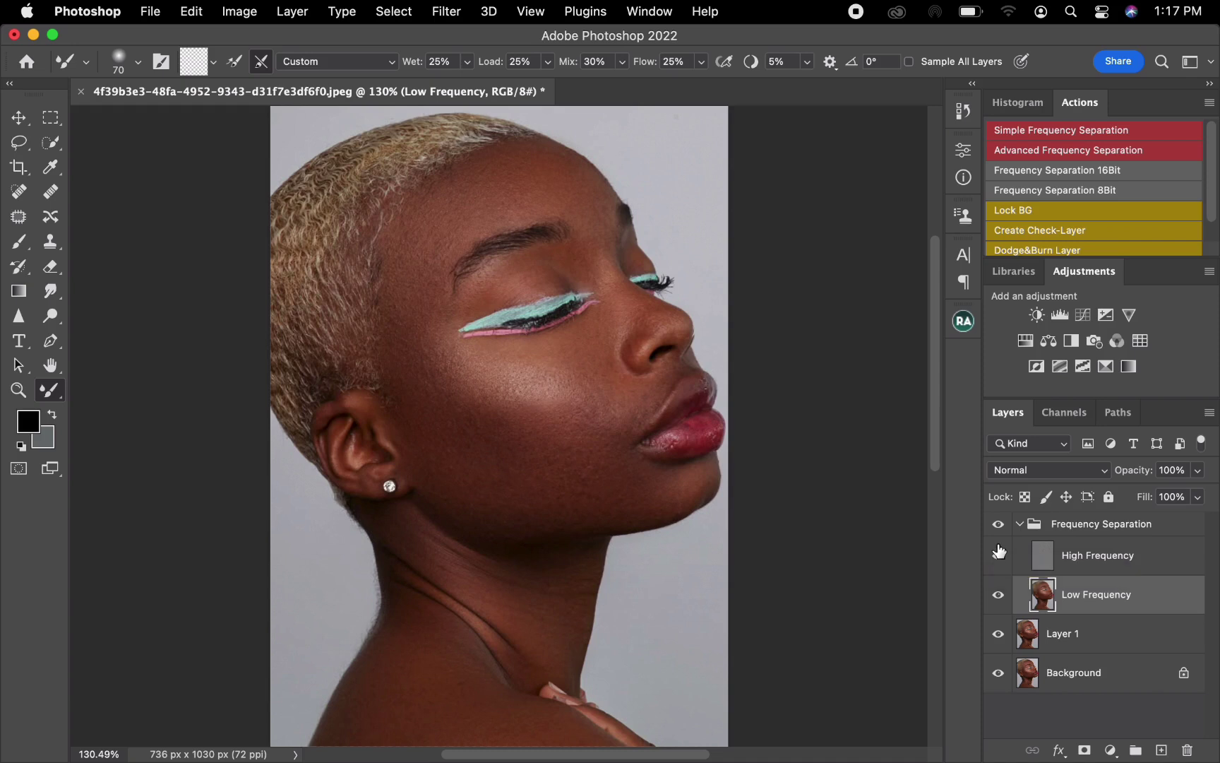
click(999, 550)
Blend the cheek from the ear down to the jawline with the Mixer Brush at 80 to 100 px
key(bracketright)
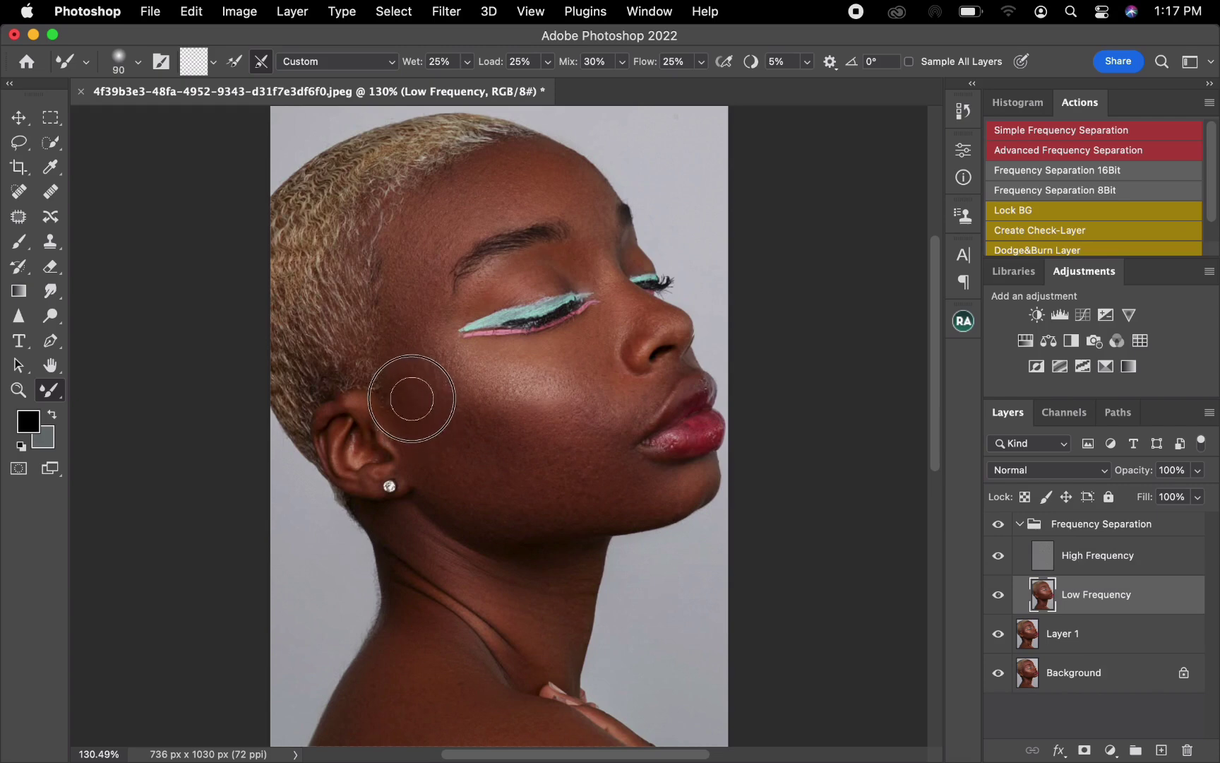
key(bracketright)
drag(514, 413, 529, 418)
key(bracketright)
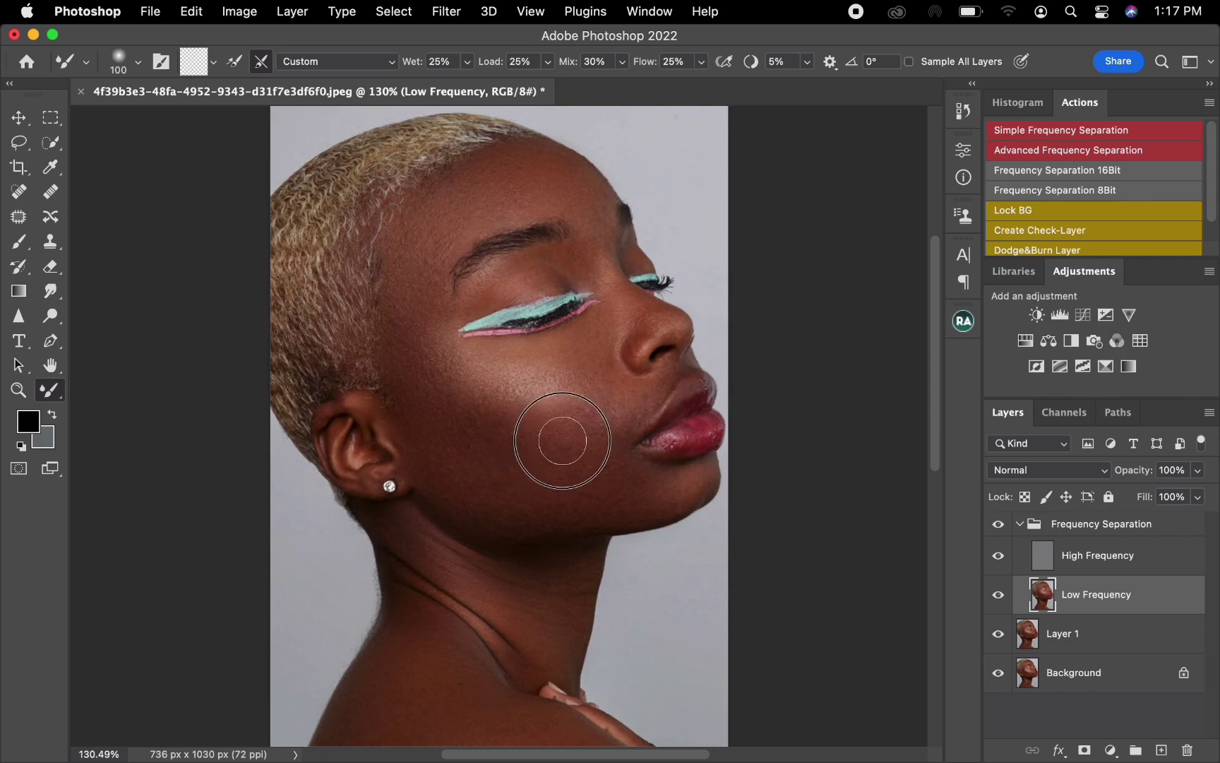
mouse_move(588, 491)
mouse_down()
mouse_move(640, 489)
mouse_move(610, 516)
mouse_up()
key(bracketleft)
key(bracketleft)
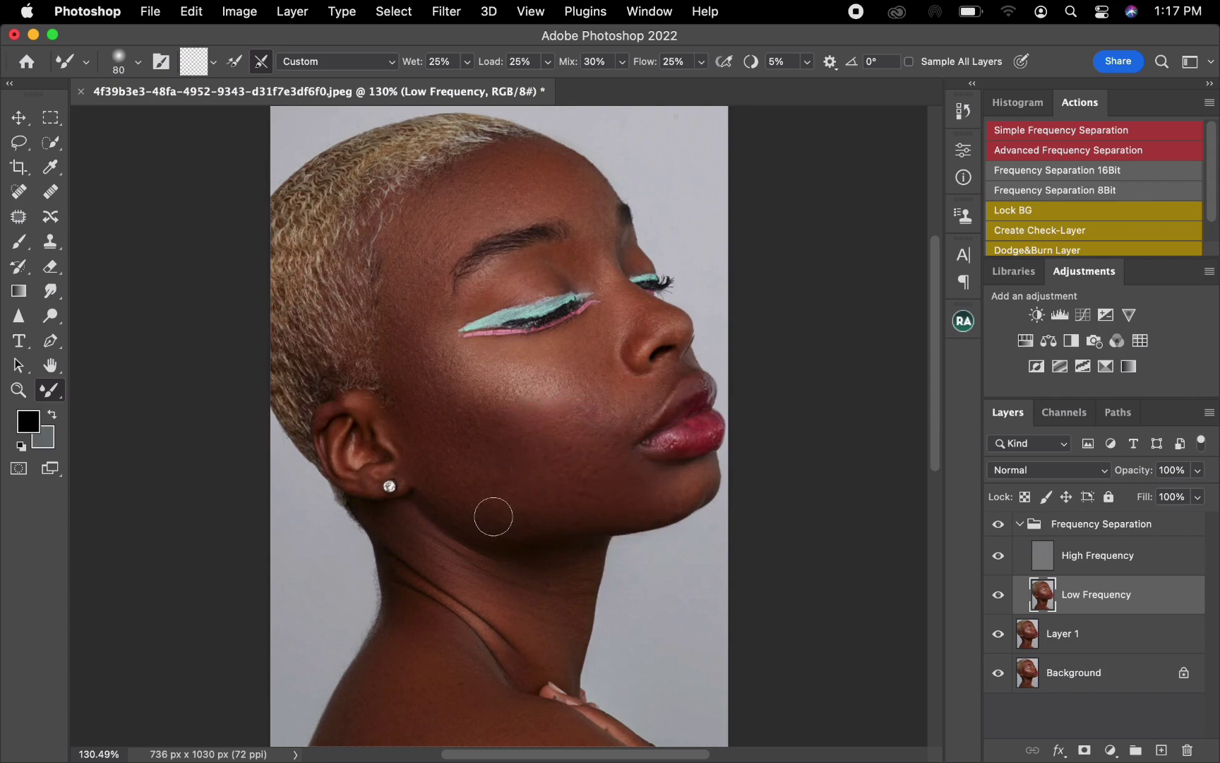
mouse_move(481, 511)
mouse_down()
mouse_move(438, 478)
mouse_move(437, 498)
mouse_up()
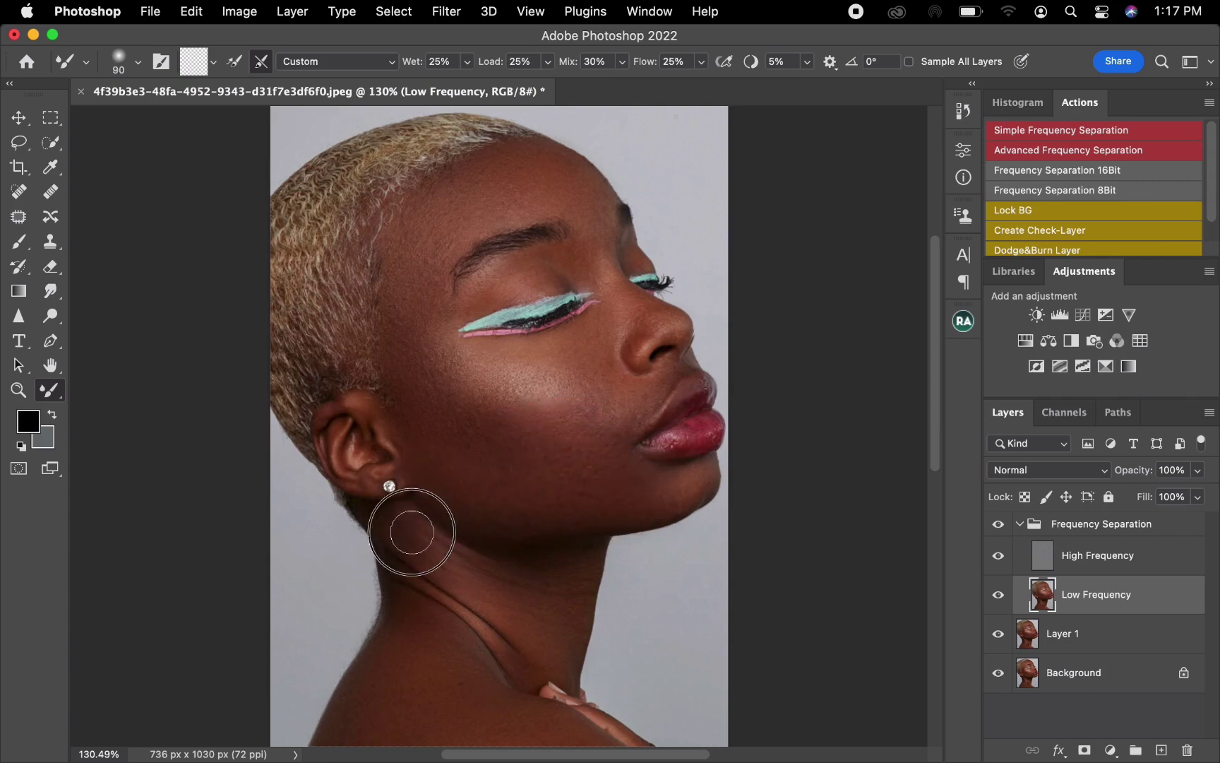
Blend the tones of the neck below the earring at 90 px and of the forehead at 125 px
key(bracketright)
key(bracketright)
key(bracketright)
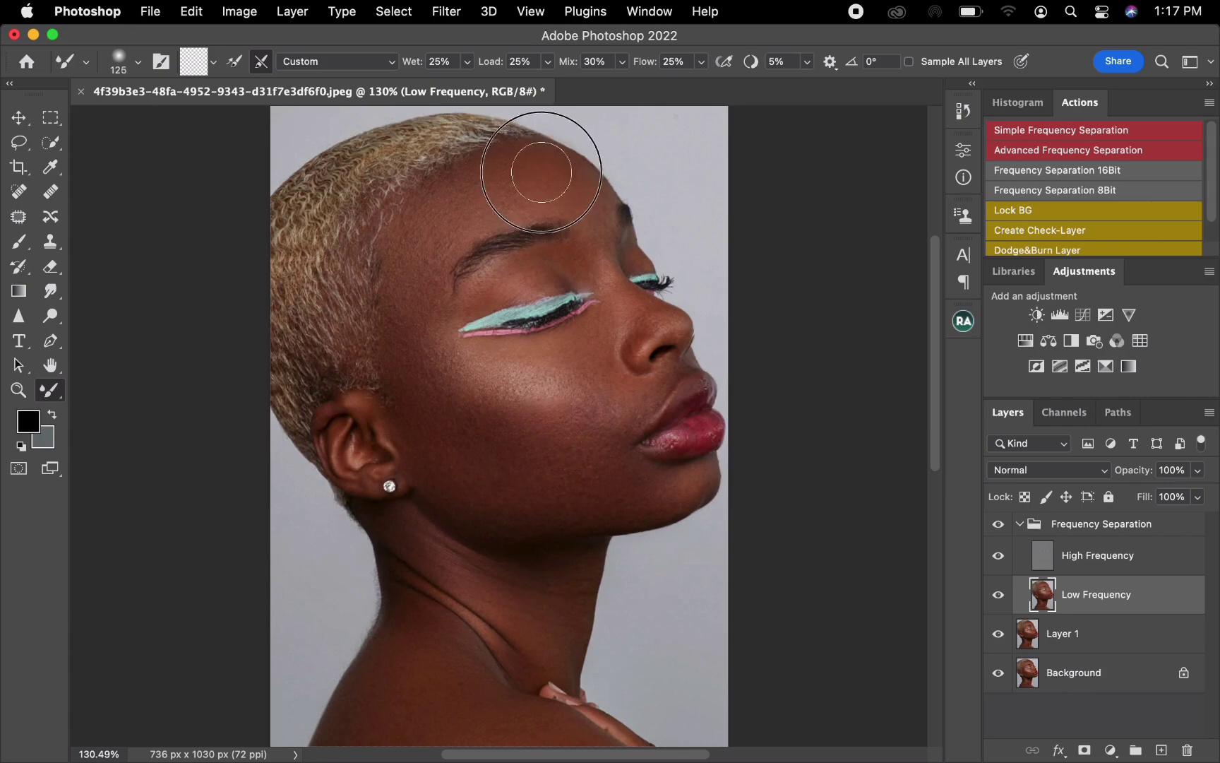
Blend the skin beside the nostril and up along the nose bridge with the Mixer Brush at 50 to 60 px
key(bracketleft)
key(bracketleft)
key(bracketleft)
key(bracketleft)
key(bracketleft)
key(bracketleft)
mouse_move(649, 387)
mouse_down()
mouse_move(665, 367)
mouse_move(648, 378)
mouse_move(601, 322)
mouse_move(597, 279)
mouse_up()
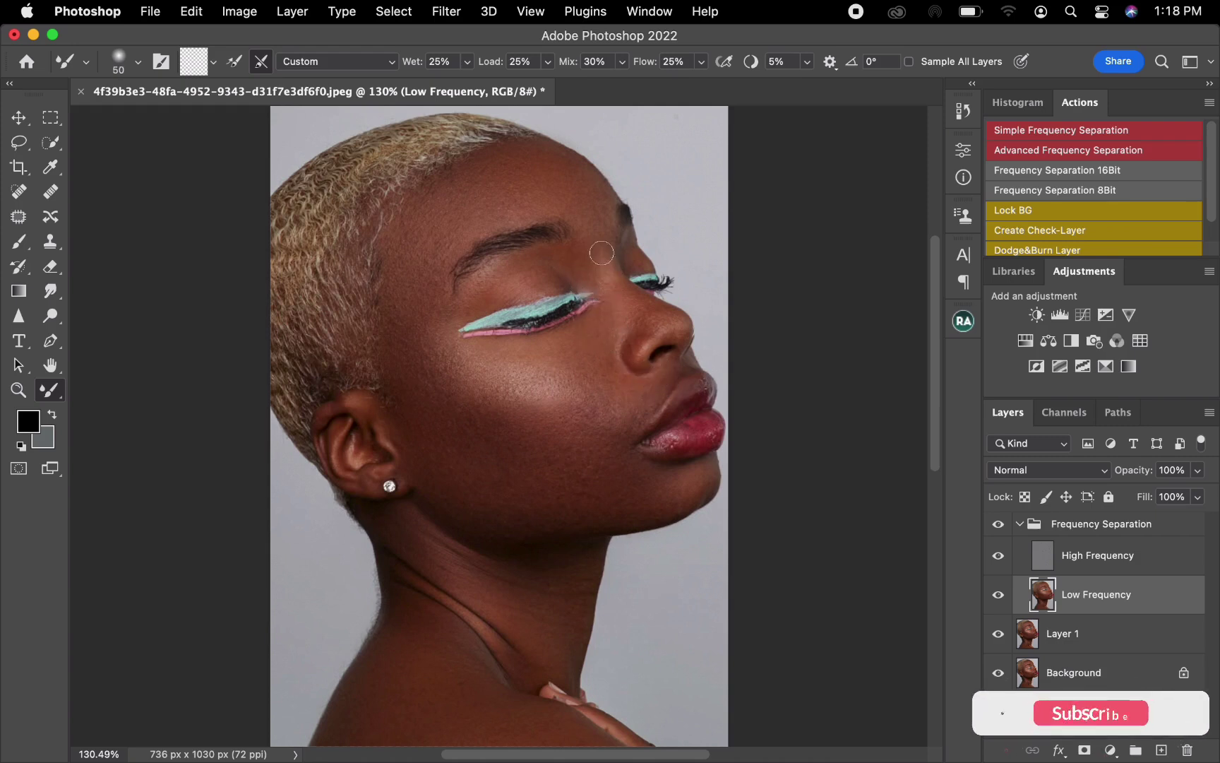
key(bracketright)
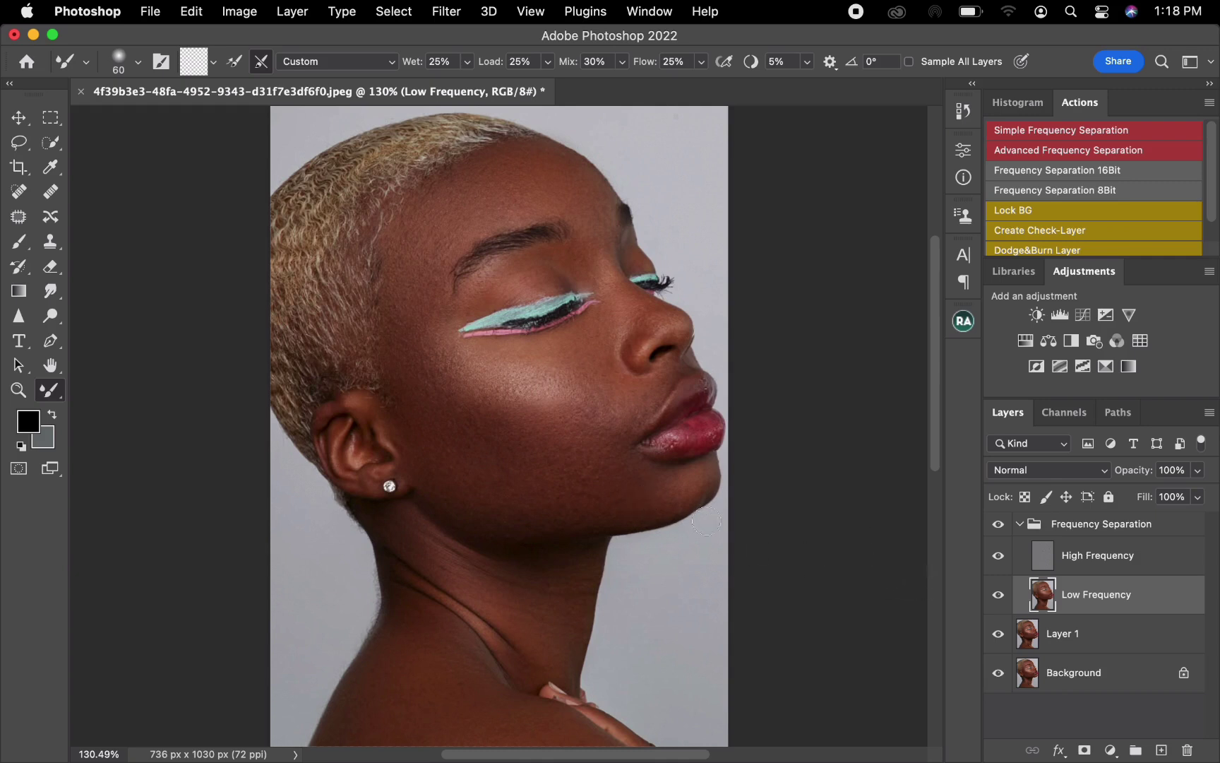
Hide and show the Frequency Separation group to compare the finished skin with the original
click(999, 524)
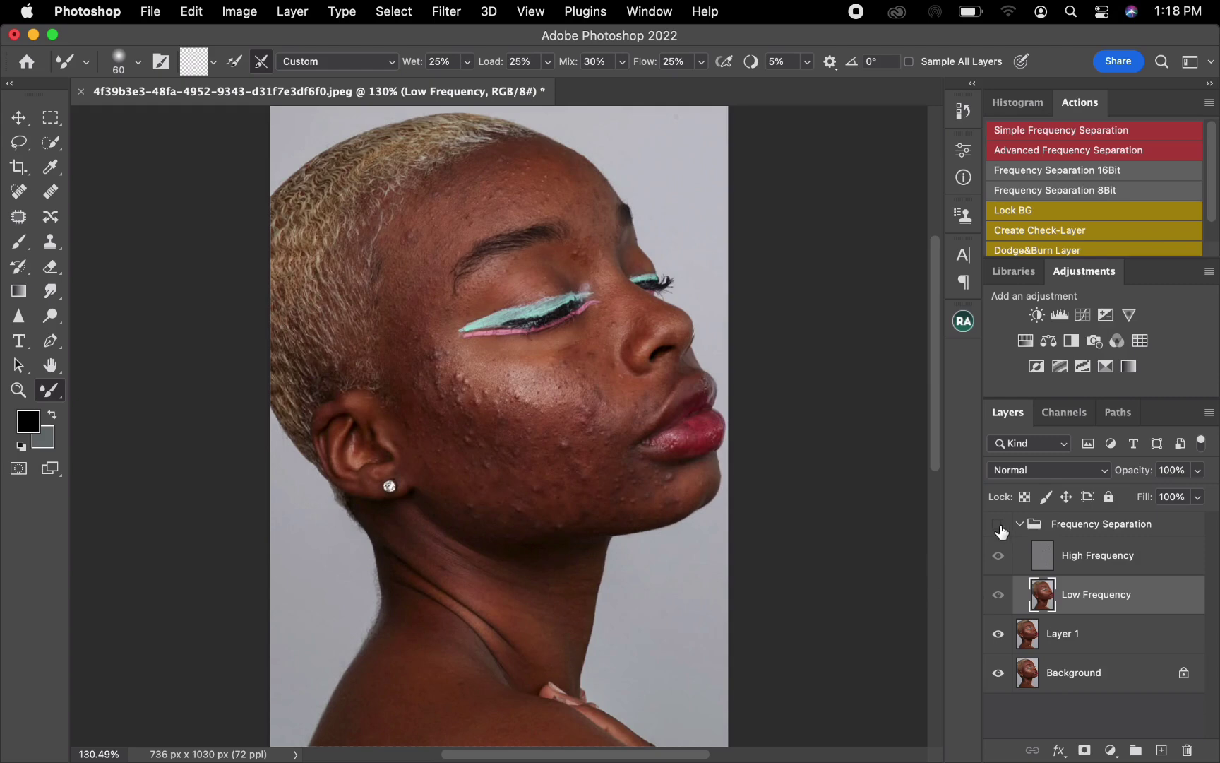
click(998, 526)
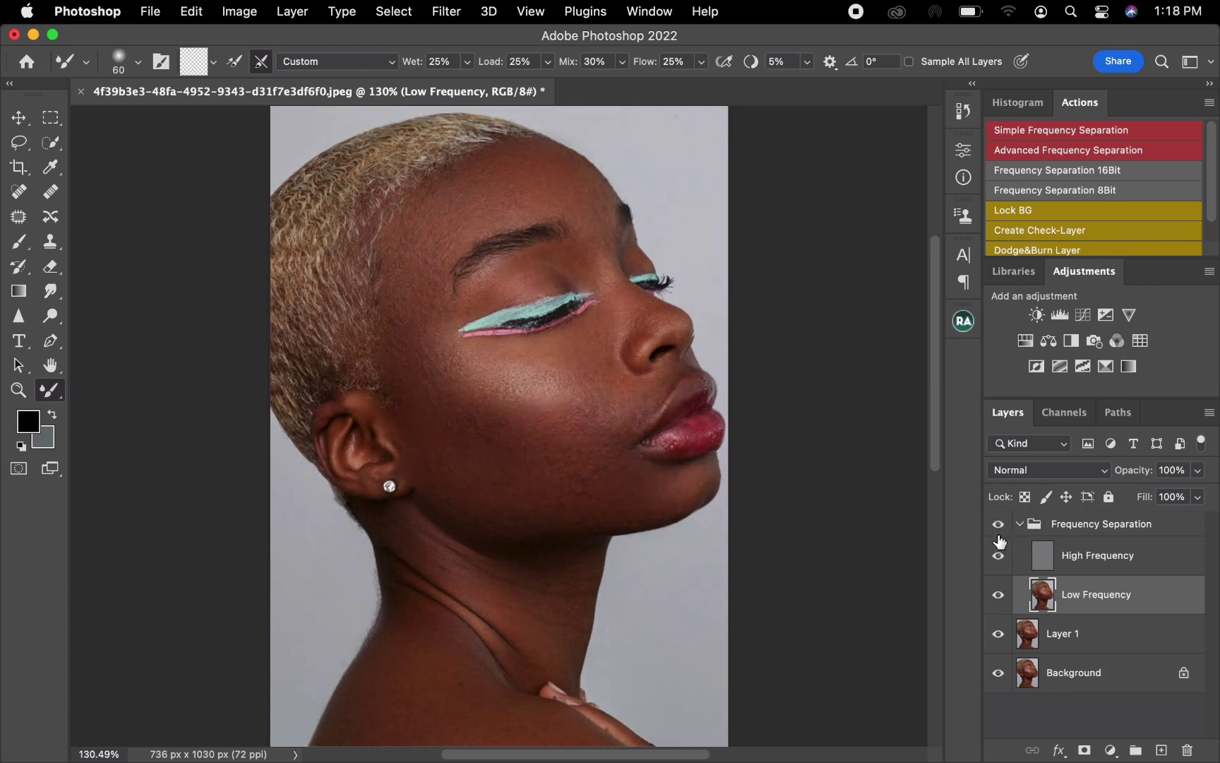